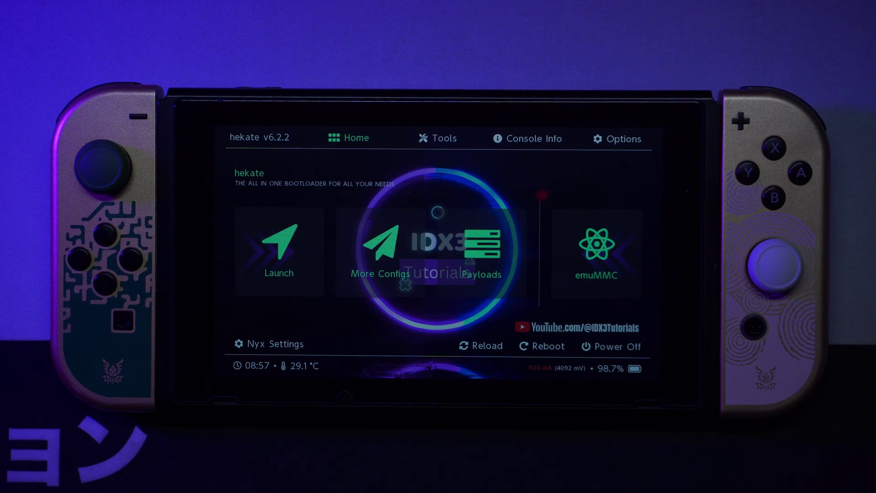
Boot a configuration from hekate's Launch menu.
click(279, 247)
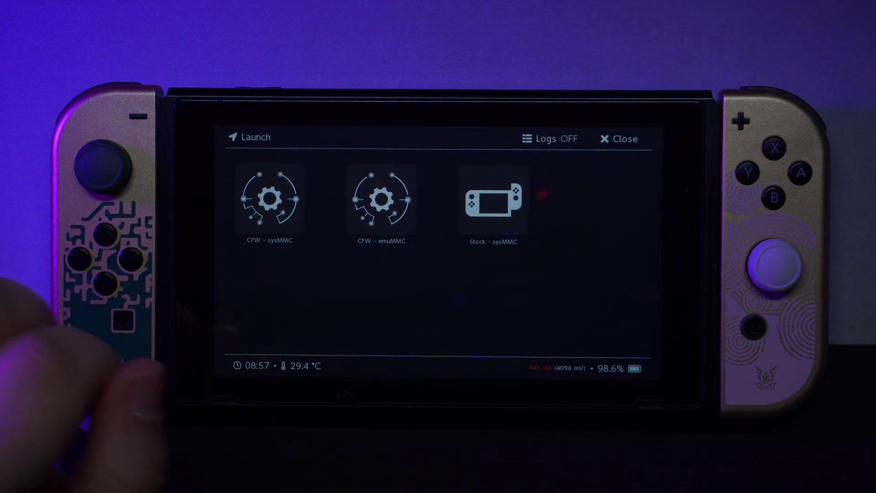
click(381, 200)
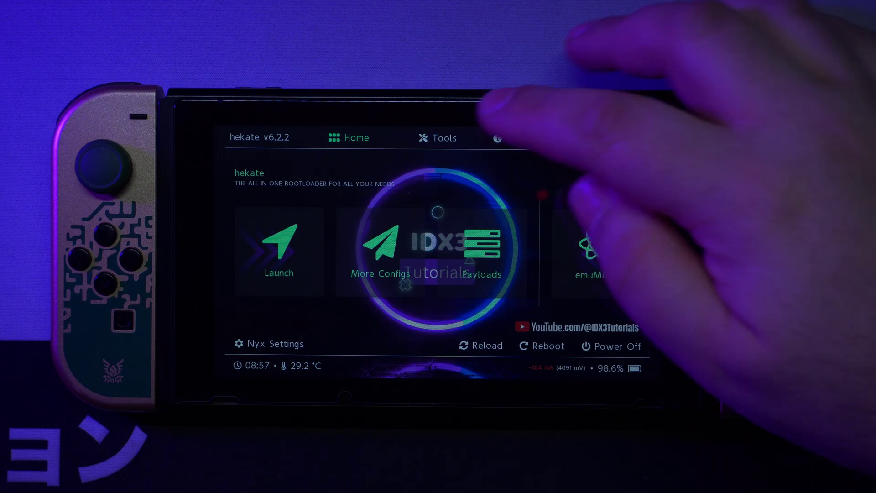
Share the SD card as USB mass storage from hekate's Tools > USB Tools > SD Card.
click(438, 138)
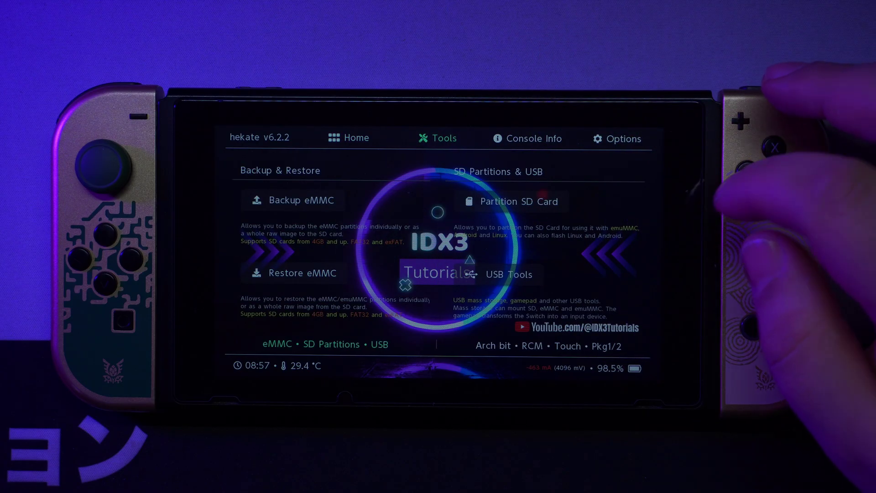
click(508, 274)
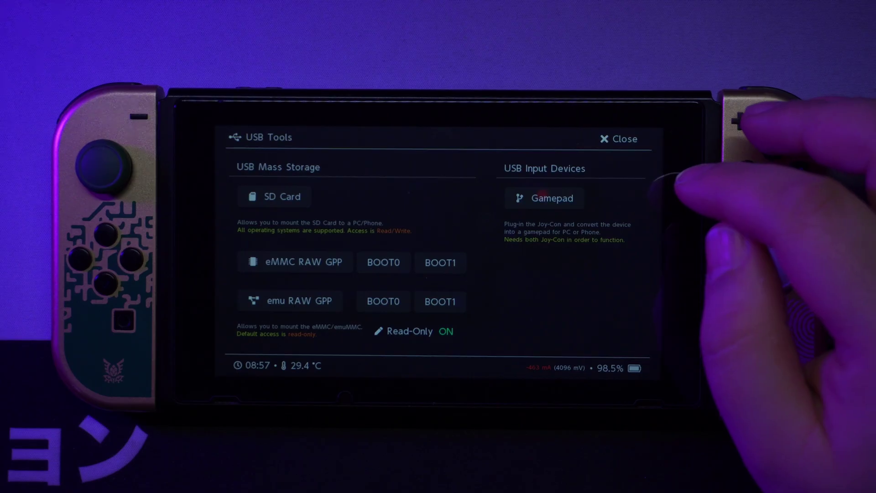
click(274, 196)
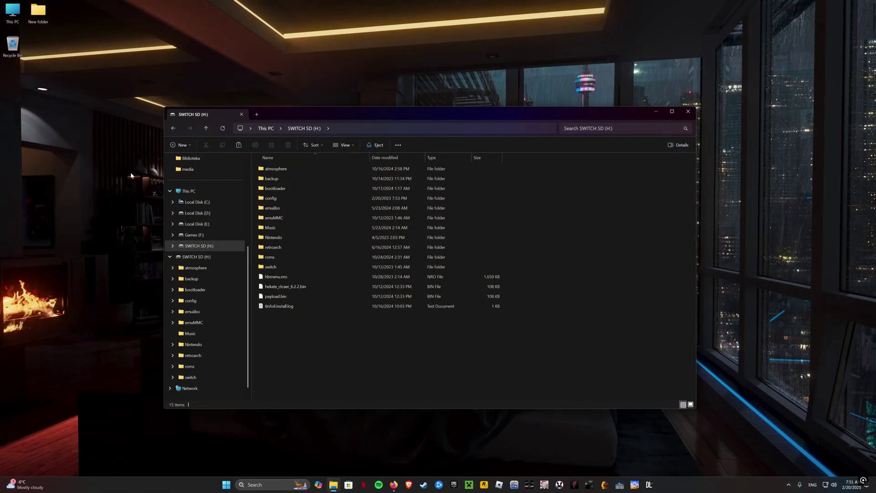
Create a new desktop folder named 'backup'.
right_click(30, 132)
mouse_move(70, 209)
click(110, 203)
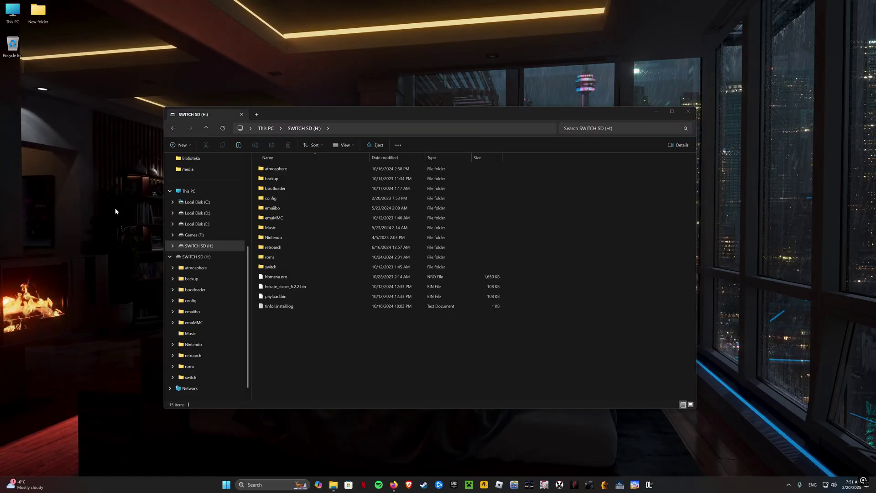
text(b)
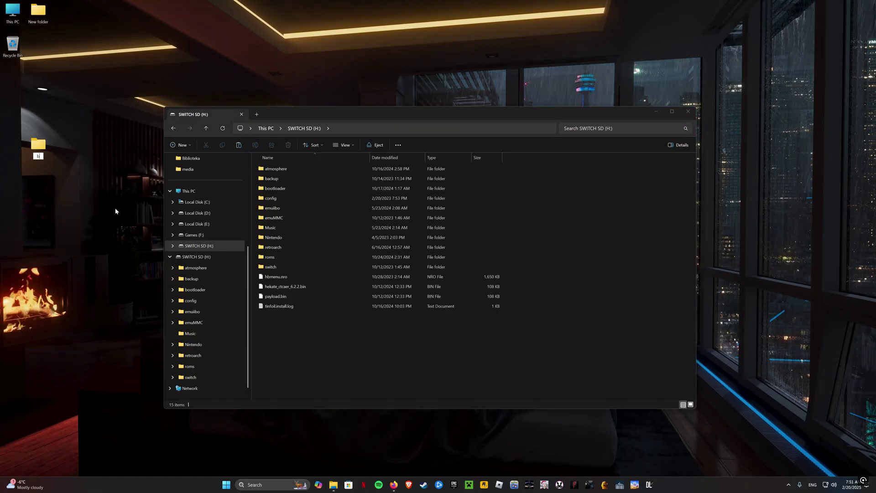
text(ackup)
key(Return)
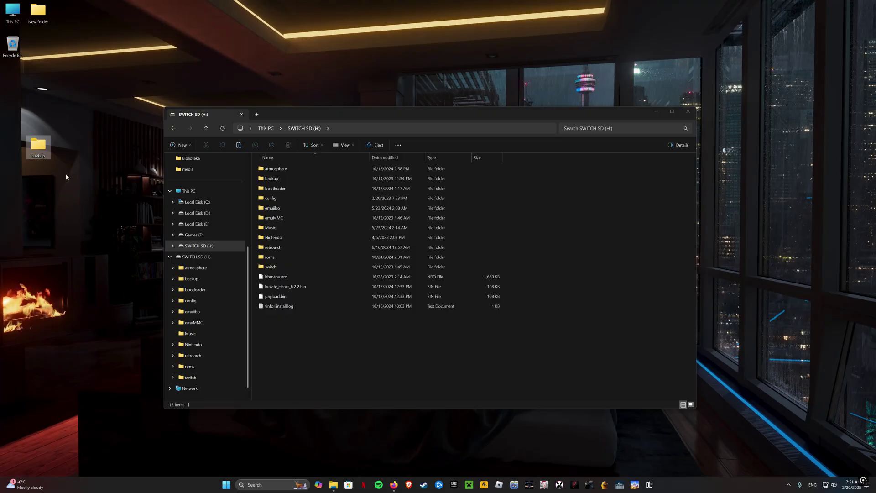
Copy atmosphere, bootloader, hbmenu.nro, hekate_ctcaer_6.2.2.bin and payload.bin from SWITCH SD into backup.
double_click(38, 145)
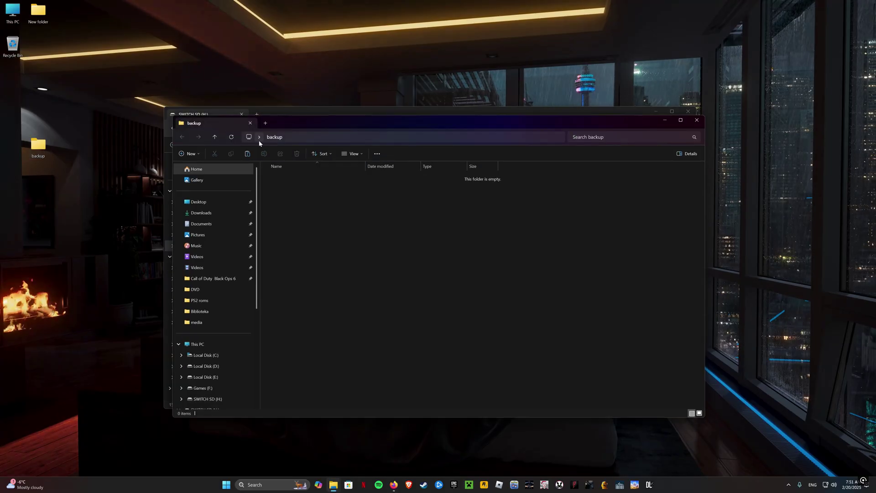
drag(309, 124, 259, 131)
drag(315, 117, 454, 83)
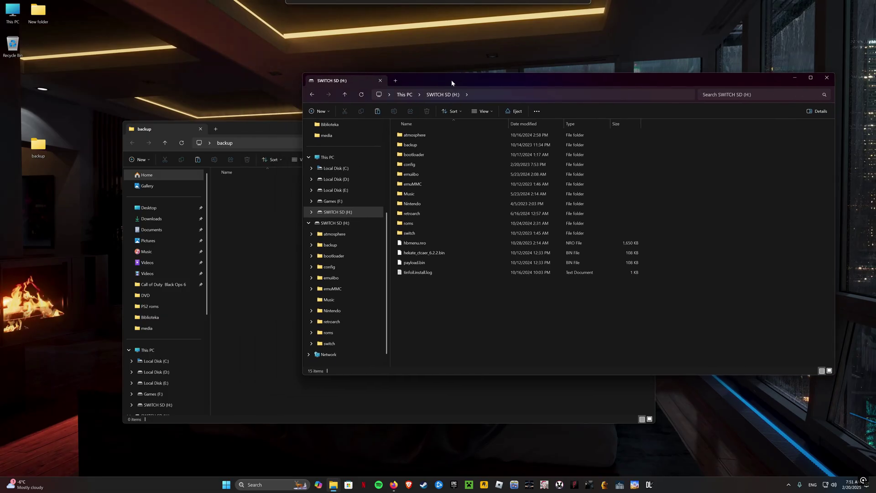
click(440, 136)
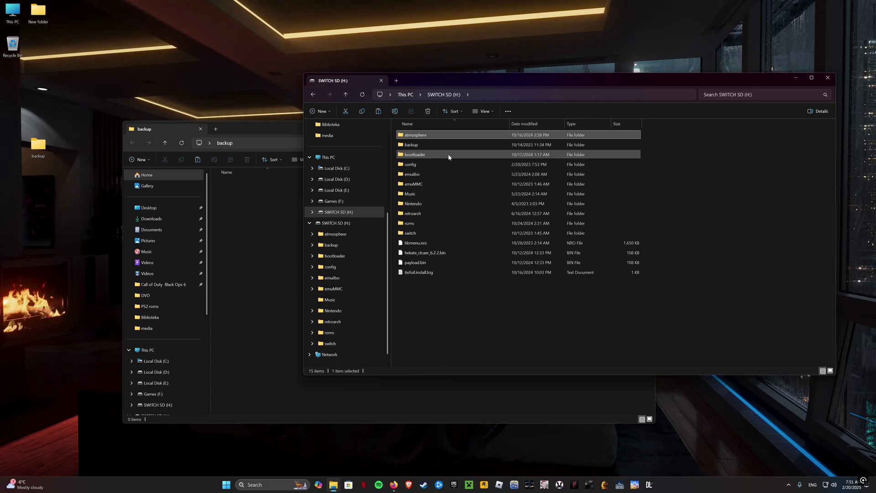
ctrl+click(448, 155)
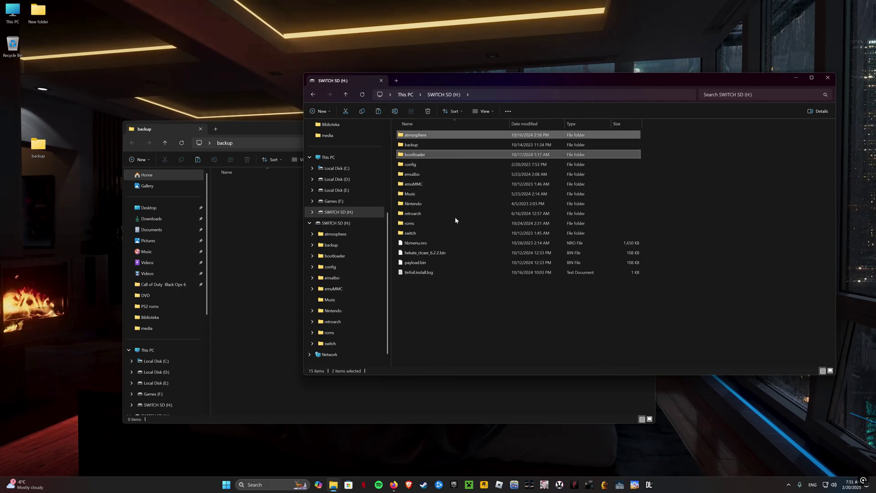
ctrl+click(446, 244)
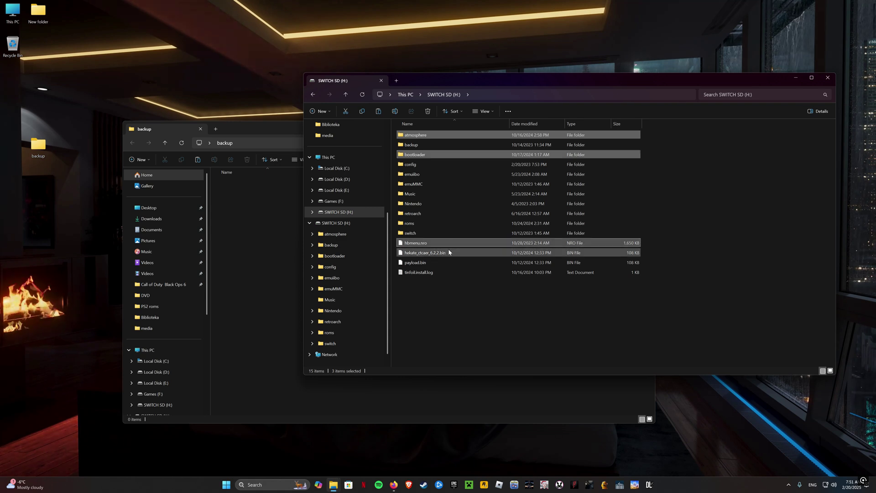
ctrl+click(449, 252)
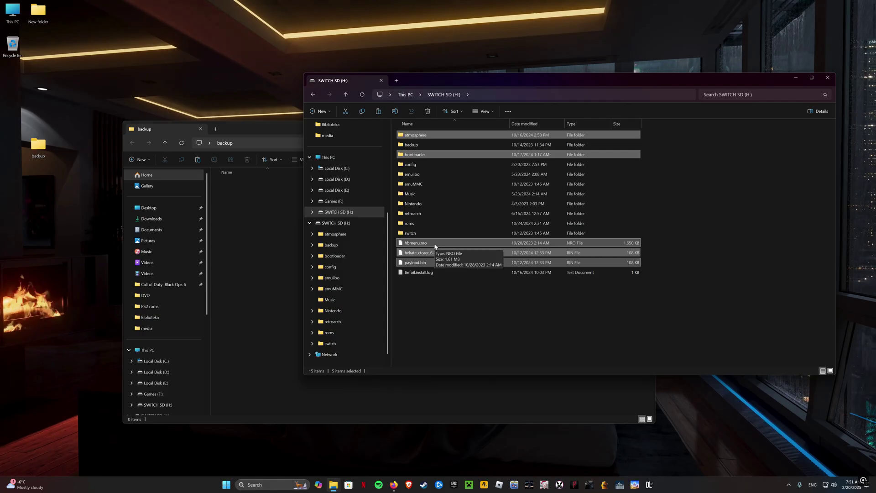
drag(435, 246, 268, 265)
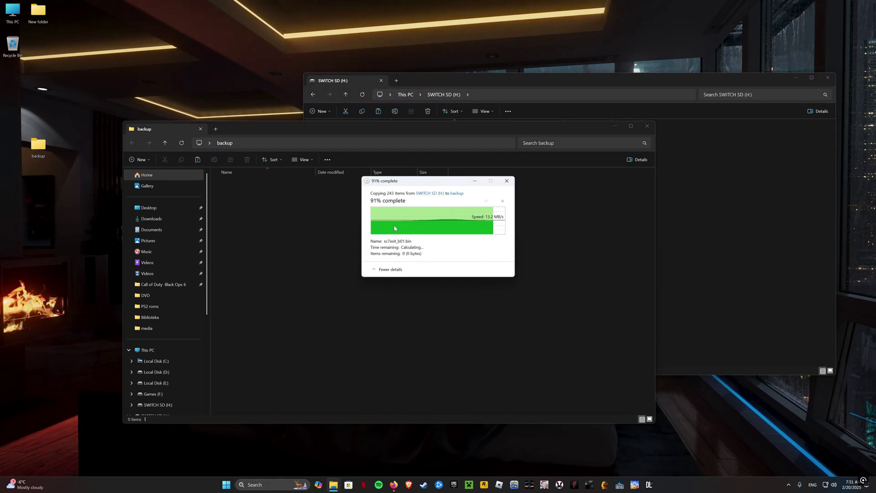
Permanently delete the five items from the SD card and tidy the backup folder onto the desktop.
drag(496, 82, 466, 97)
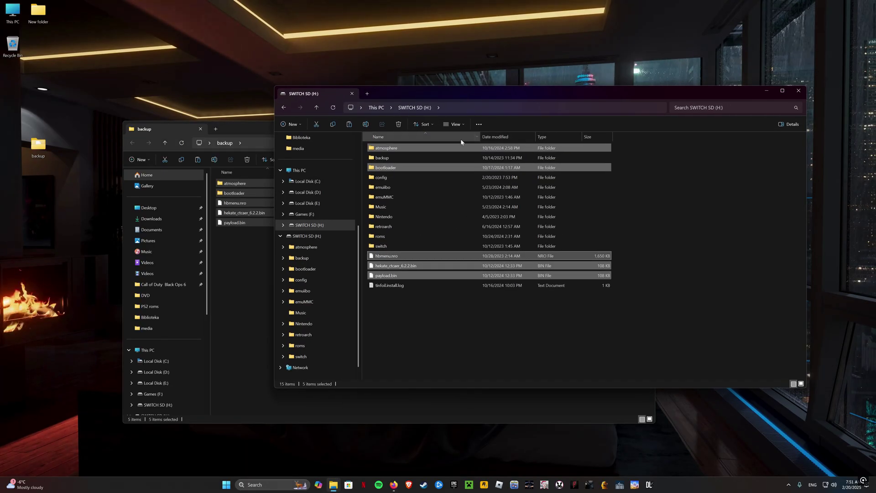
click(399, 125)
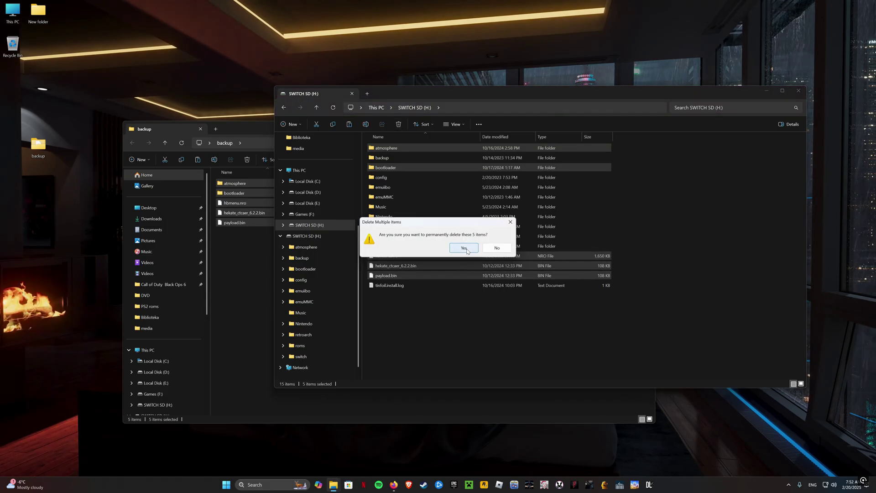
click(463, 248)
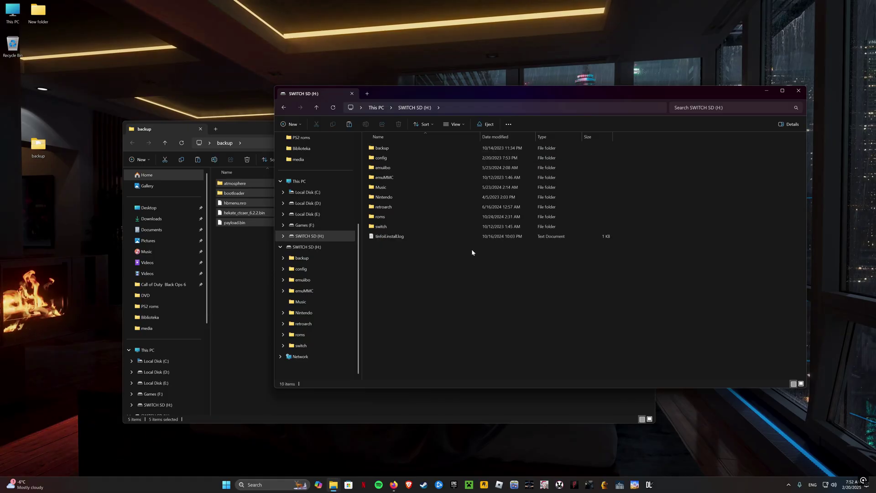
click(201, 129)
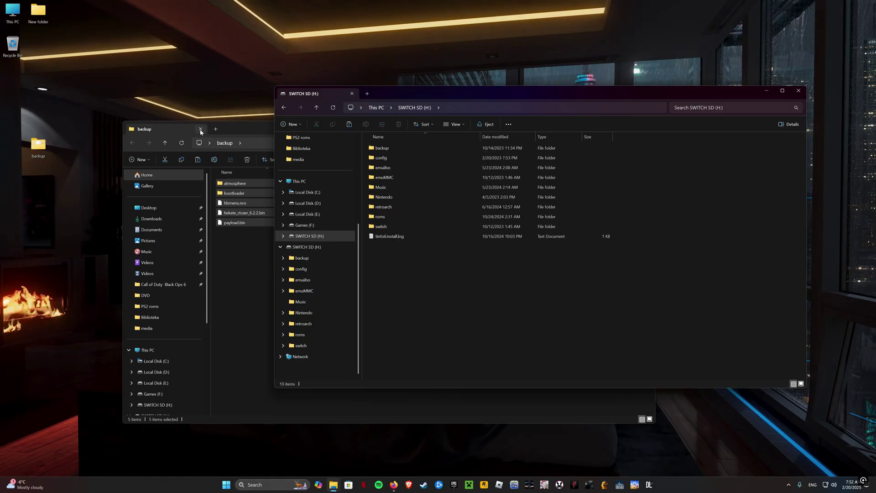
drag(38, 142, 39, 58)
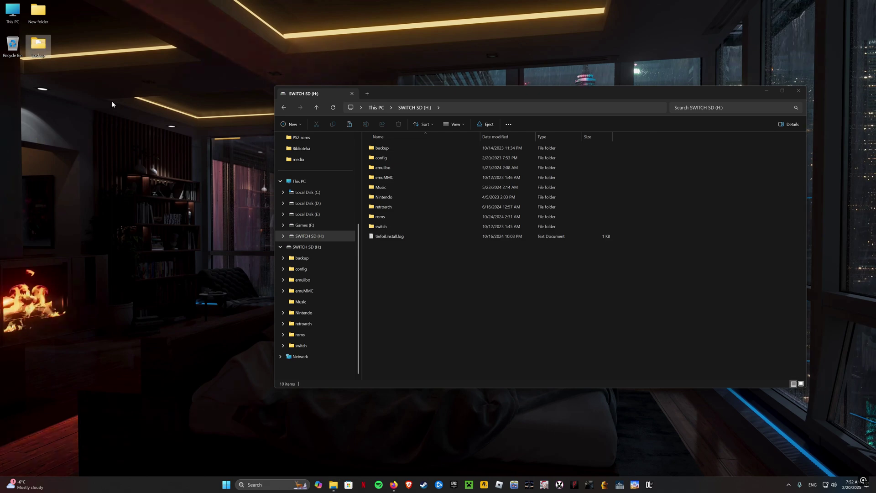
Save the Atmosphère release zip and fusee.bin to the Desktop, then close that releases tab.
click(393, 484)
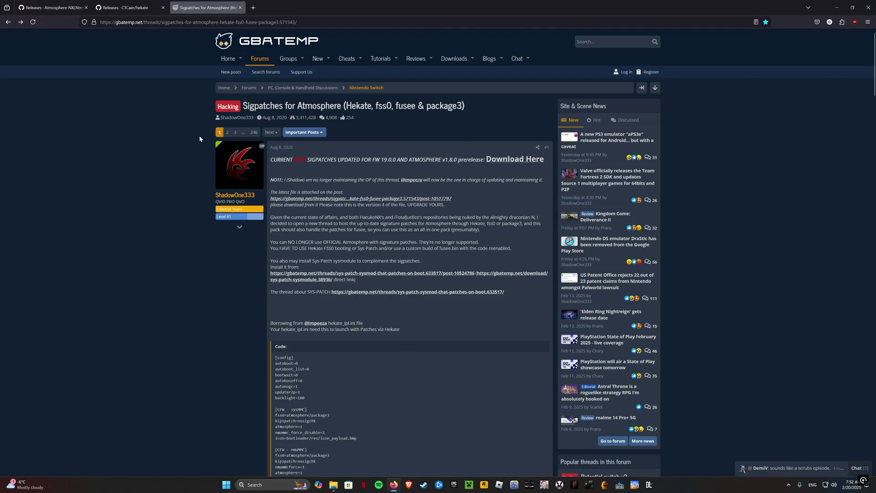
click(50, 8)
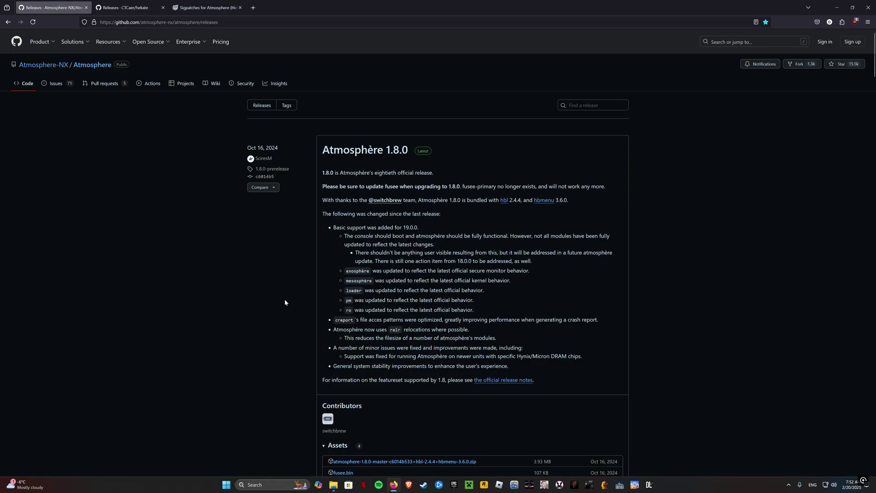
scroll(278, 305, down, 3)
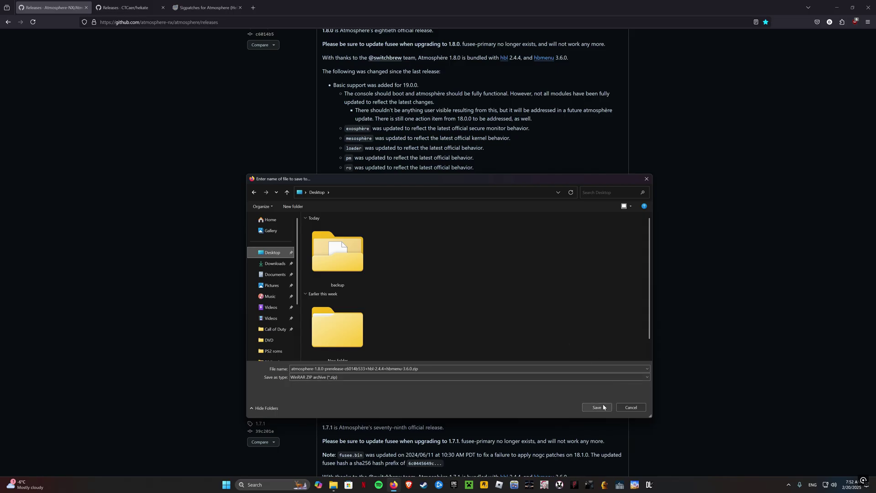
click(597, 407)
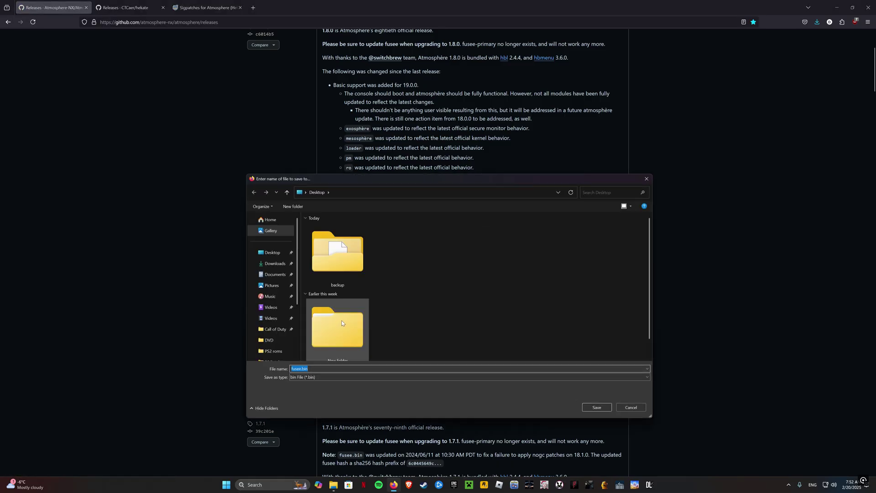
click(592, 407)
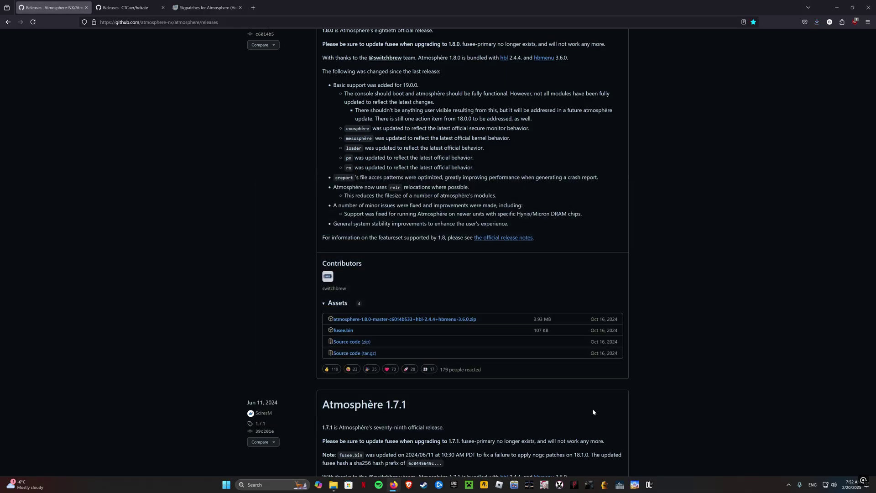
click(86, 8)
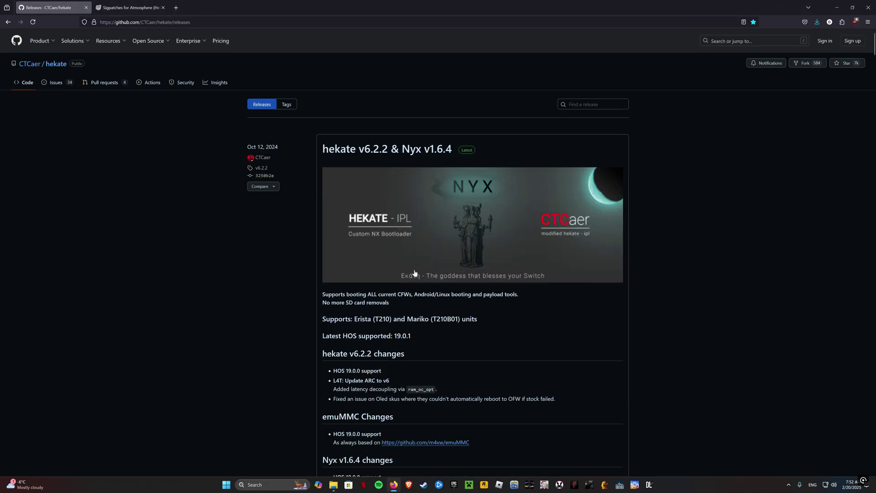
Save hekate_ctcaer_6.2.2_Nyx_1.6.4.zip to the Desktop and close the hekate releases tab.
scroll(415, 270, down, 8)
scroll(419, 273, down, 3)
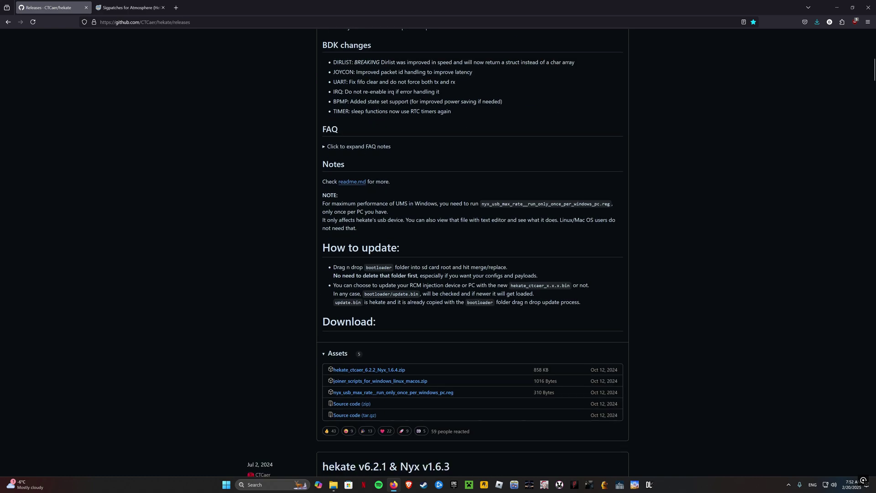
scroll(428, 277, down, 2)
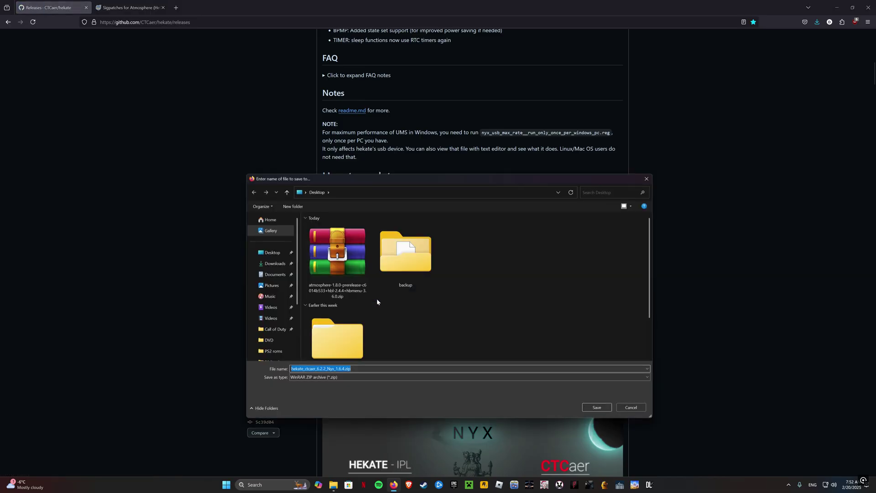
click(597, 407)
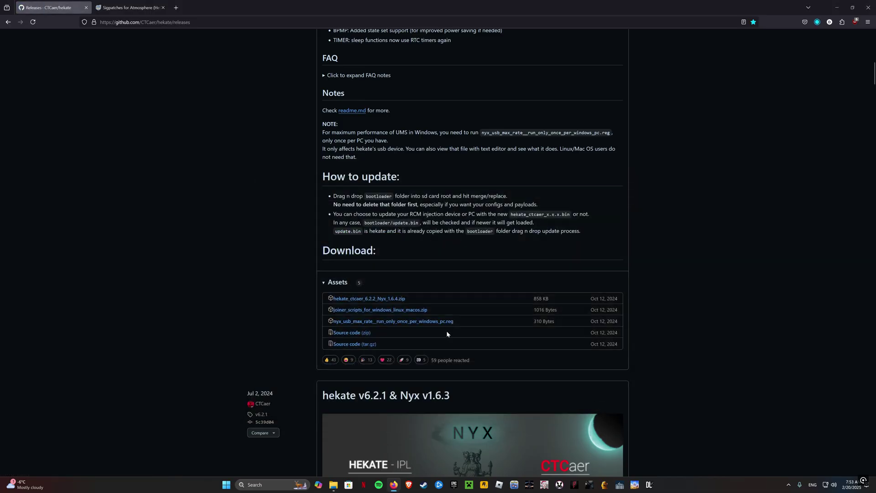
click(86, 7)
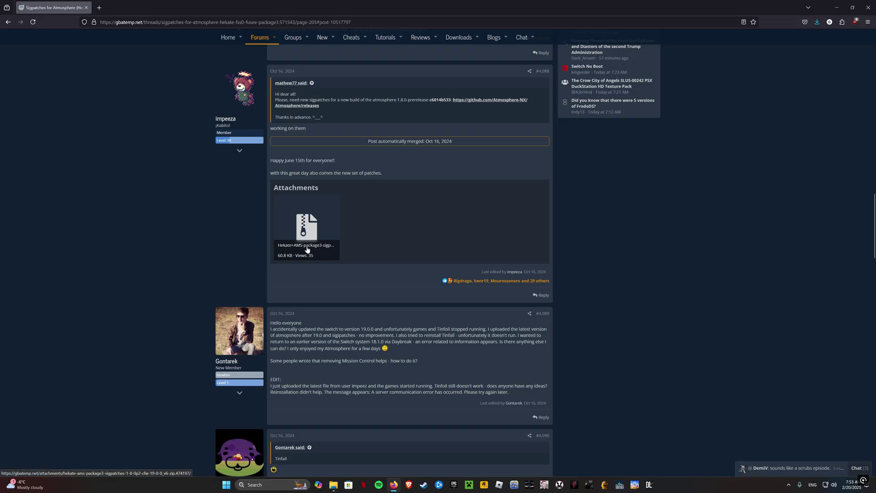
Save the Hekate+AMS-package3 sigpatches zip to the Desktop and close Firefox.
click(307, 250)
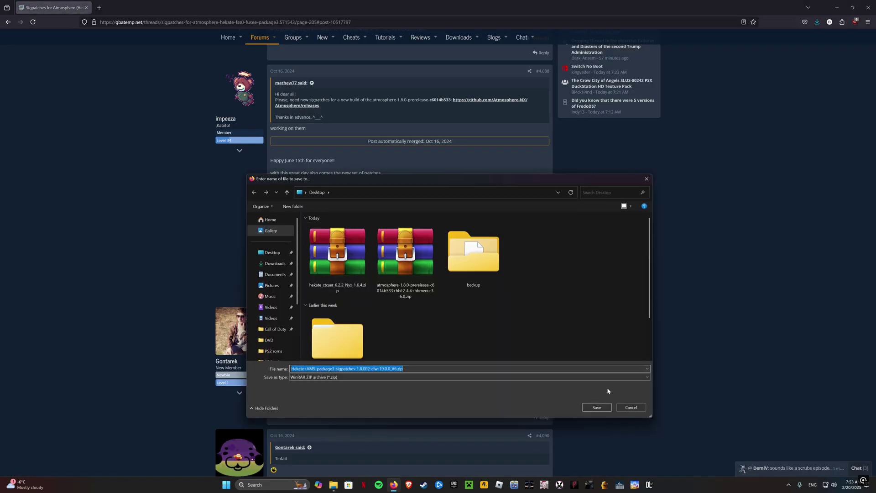
click(596, 407)
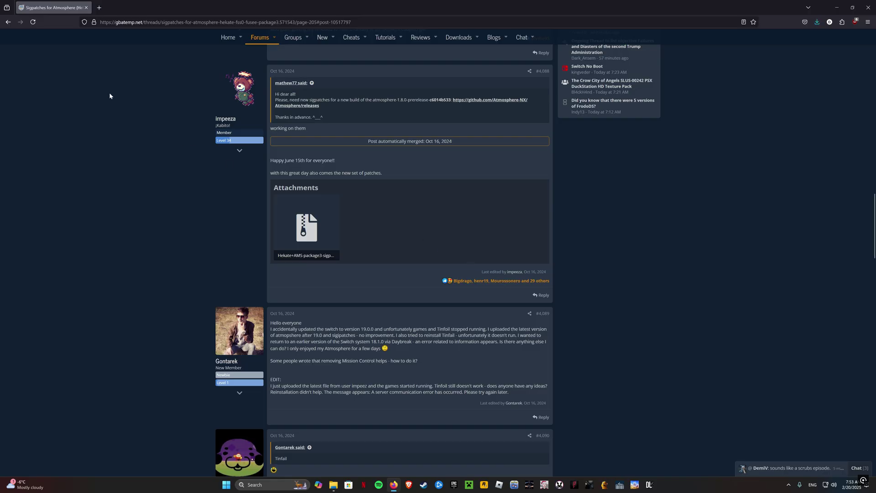
click(85, 8)
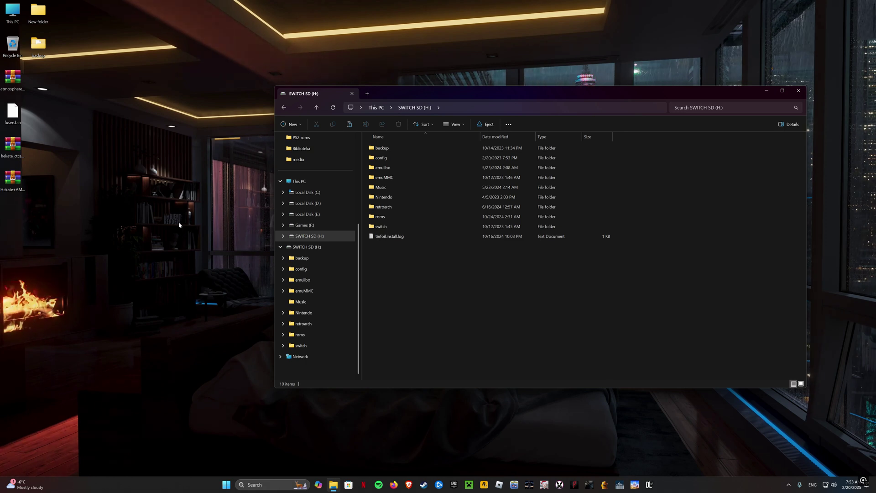
Extract the Atmosphère zip onto the desktop with WinRAR, arrange its files, and recycle the zip.
click(13, 80)
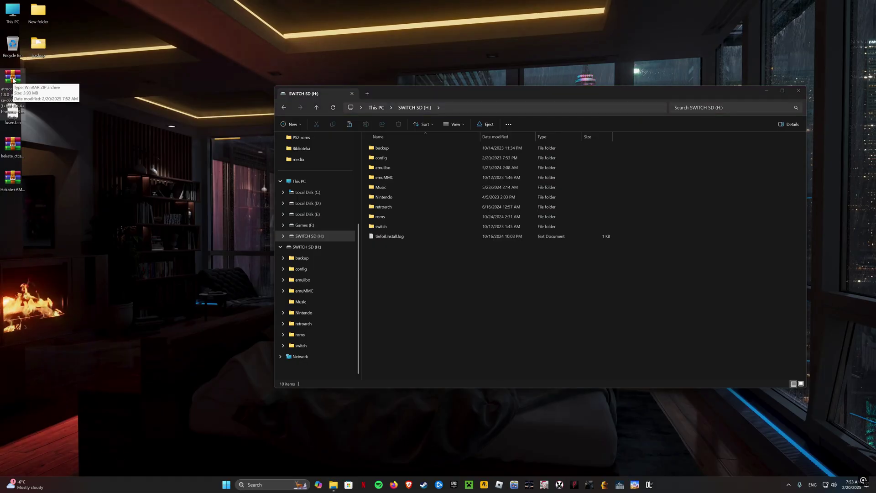
right_click(14, 80)
mouse_move(86, 195)
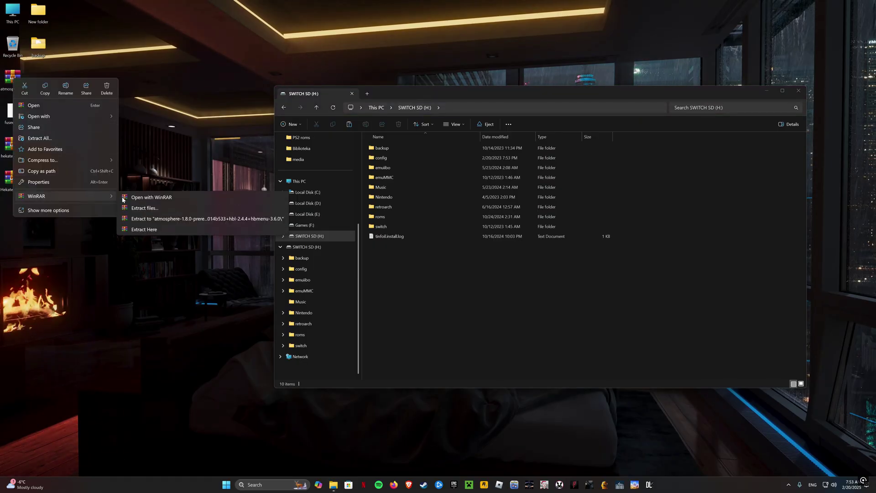
click(160, 232)
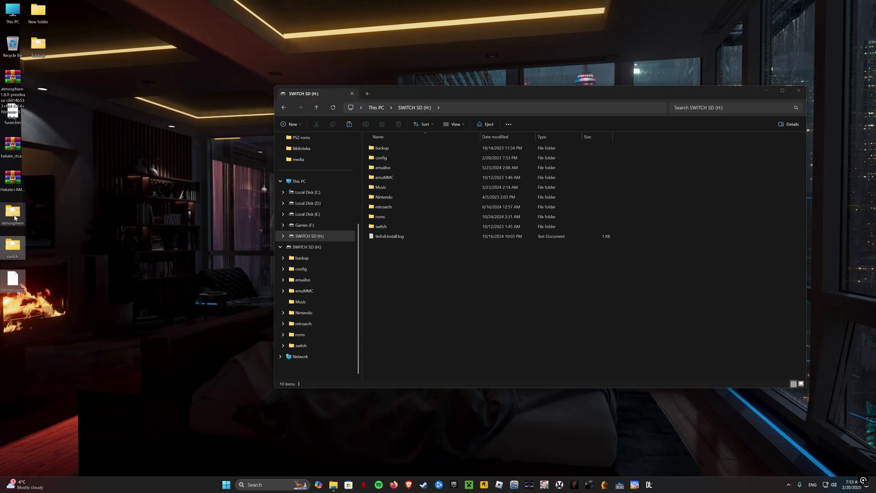
drag(14, 218, 116, 185)
click(55, 212)
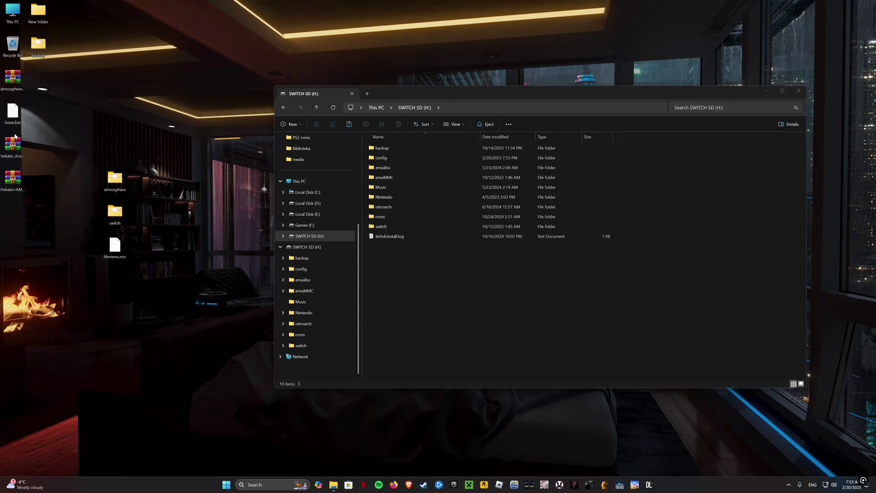
drag(13, 112, 114, 279)
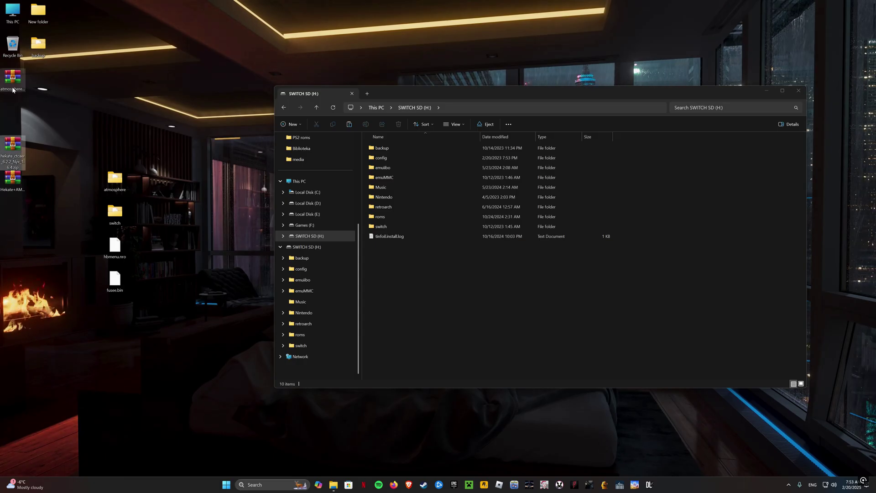
drag(13, 77, 11, 50)
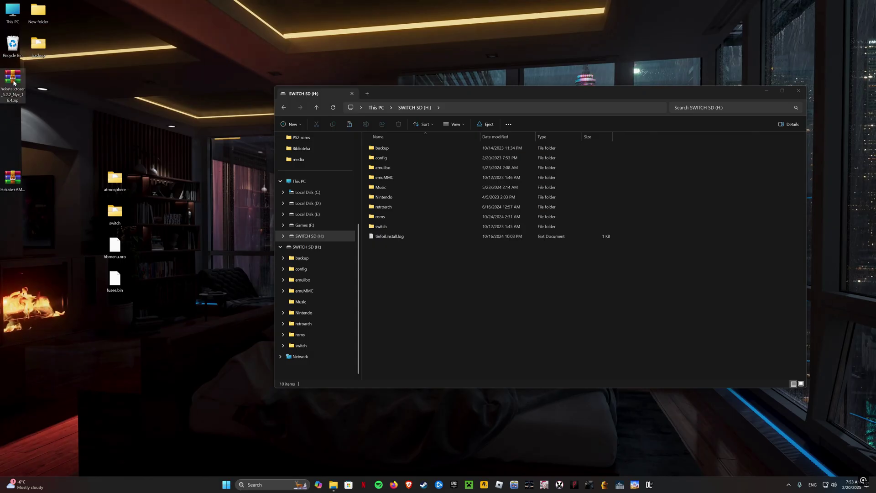
Extract the hekate zip onto the desktop, place the bootloader folder and payload, and recycle the zip.
right_click(13, 83)
mouse_move(91, 198)
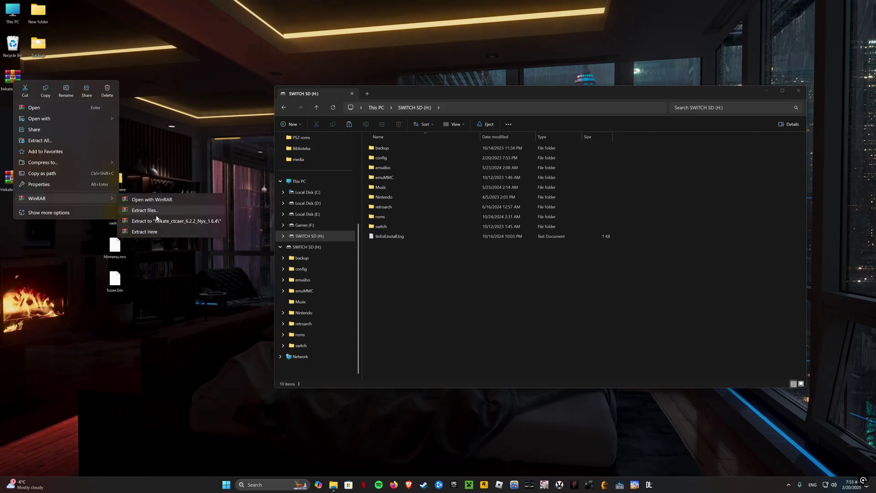
click(156, 232)
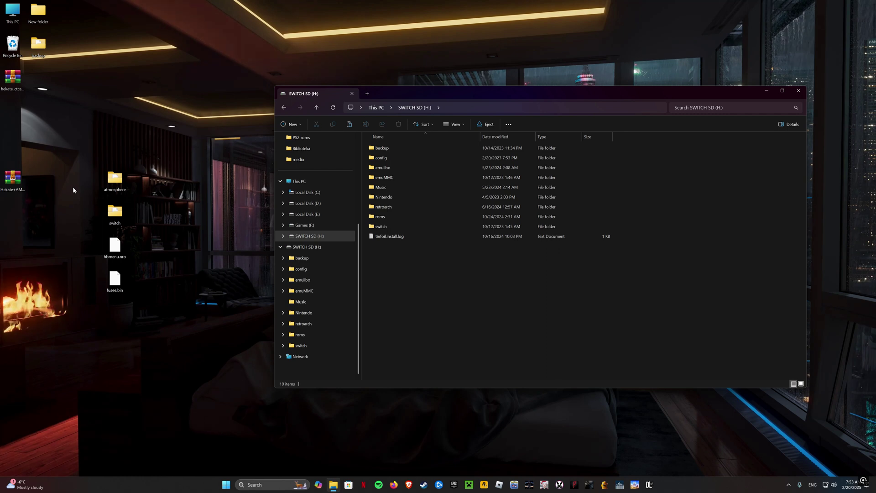
drag(46, 145, 147, 179)
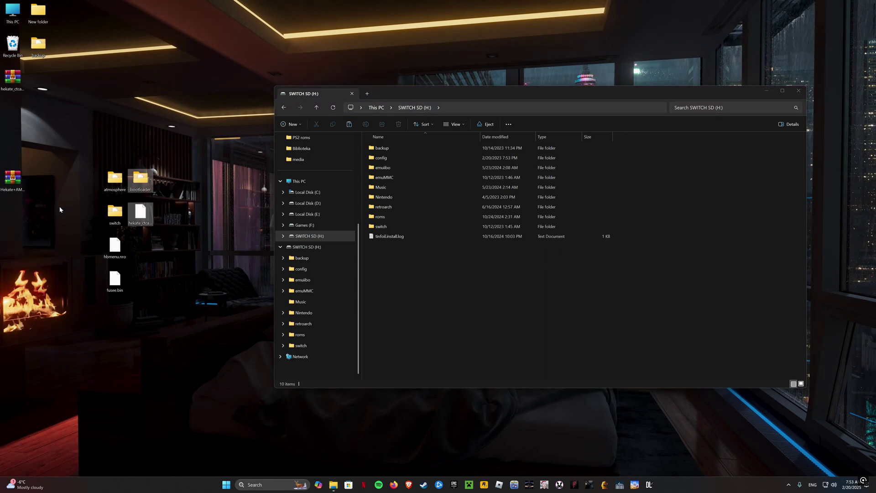
drag(10, 85, 13, 46)
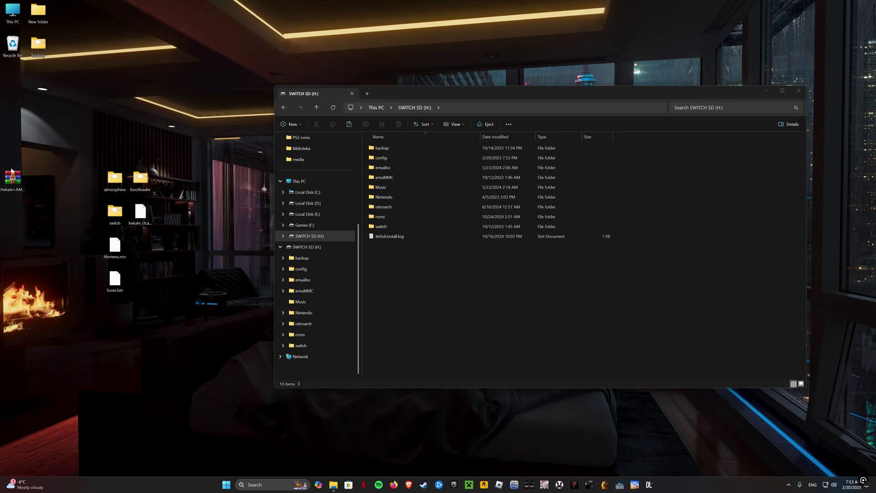
Extract the sigpatches zip onto the desktop with WinRAR Extract Here.
drag(13, 177, 13, 83)
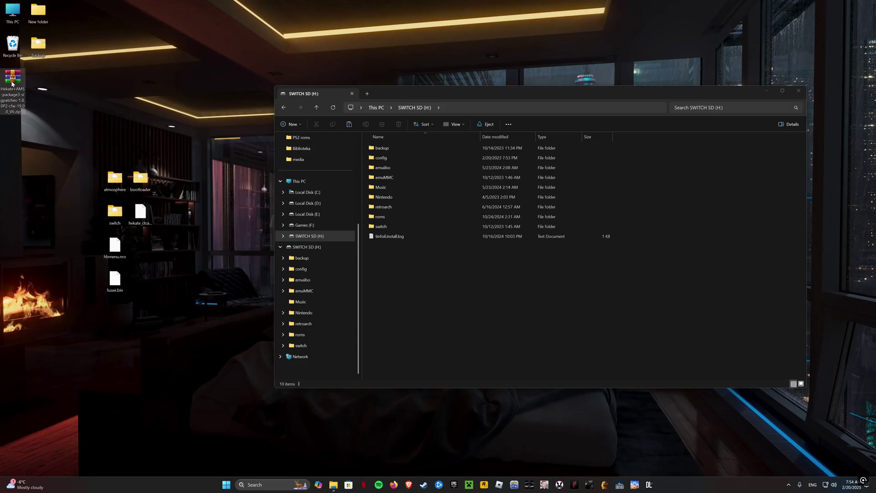
right_click(12, 84)
mouse_move(61, 201)
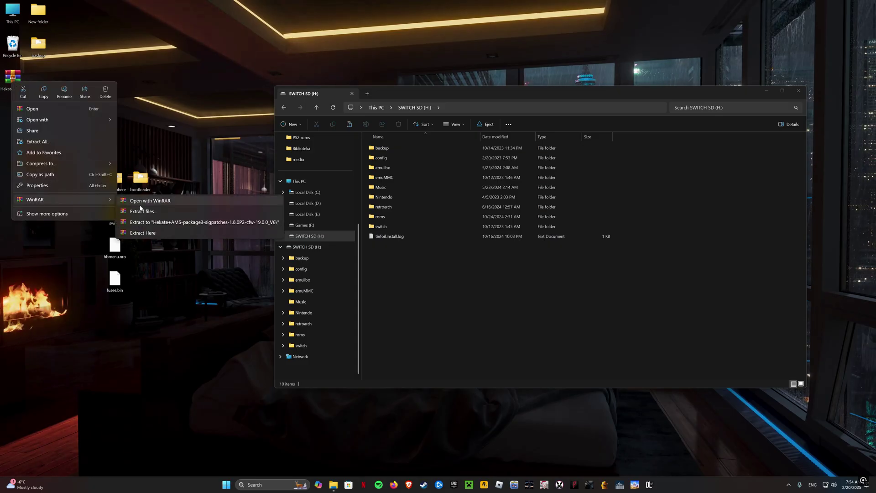
click(151, 233)
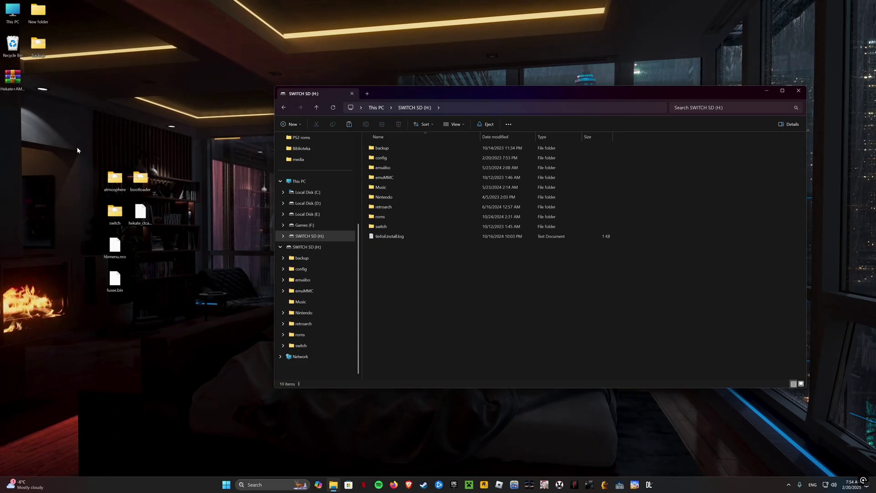
Recycle the sigpatches zip and move fusee.bin into bootloader\payloads.
drag(13, 86, 12, 45)
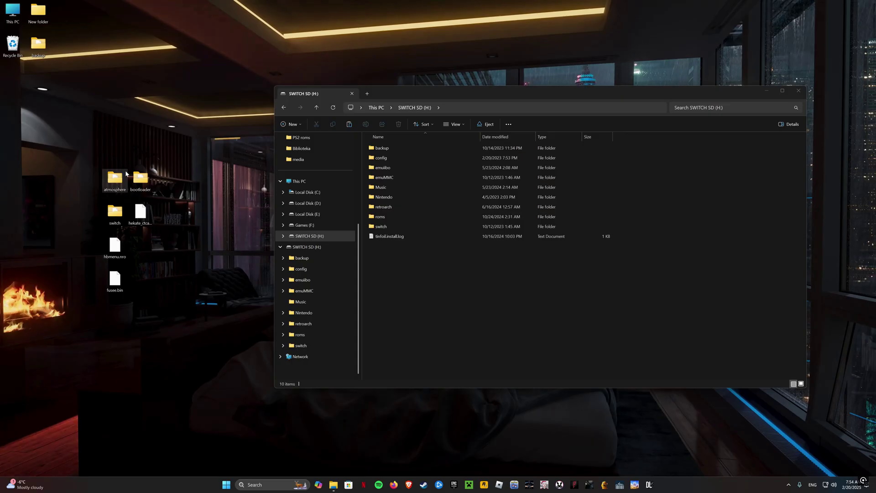
right_click(118, 283)
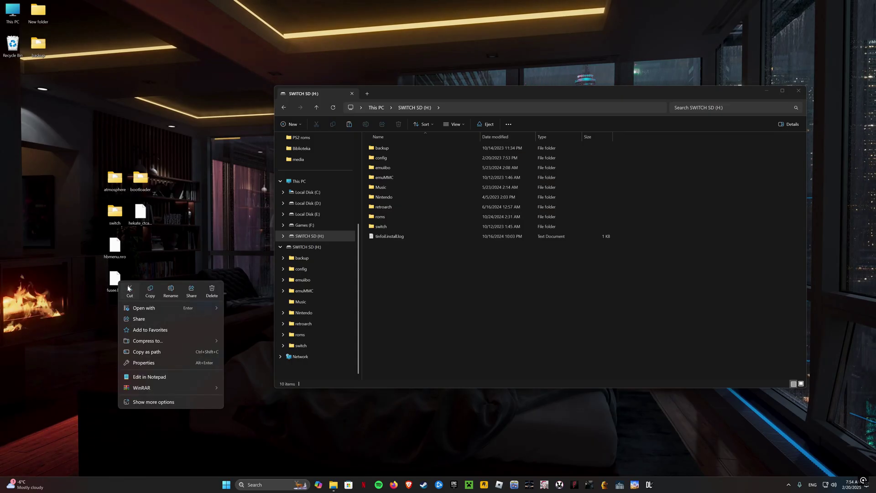
click(129, 290)
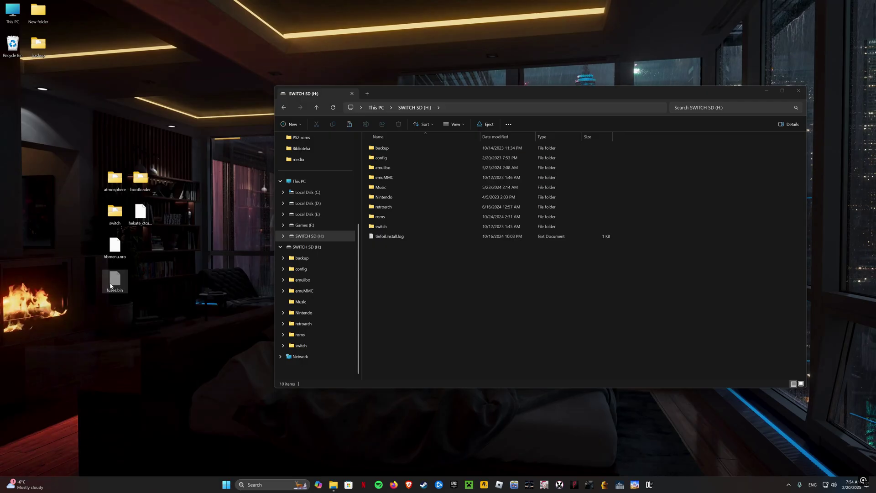
double_click(142, 181)
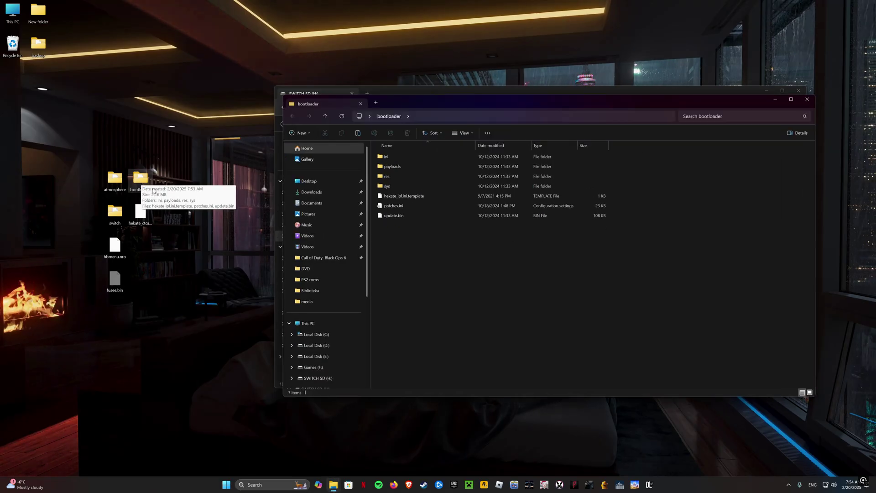
double_click(394, 167)
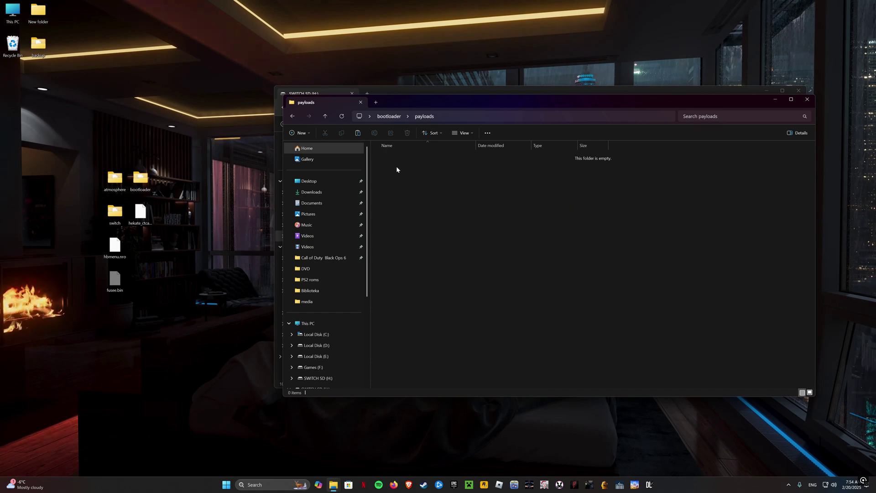
click(357, 134)
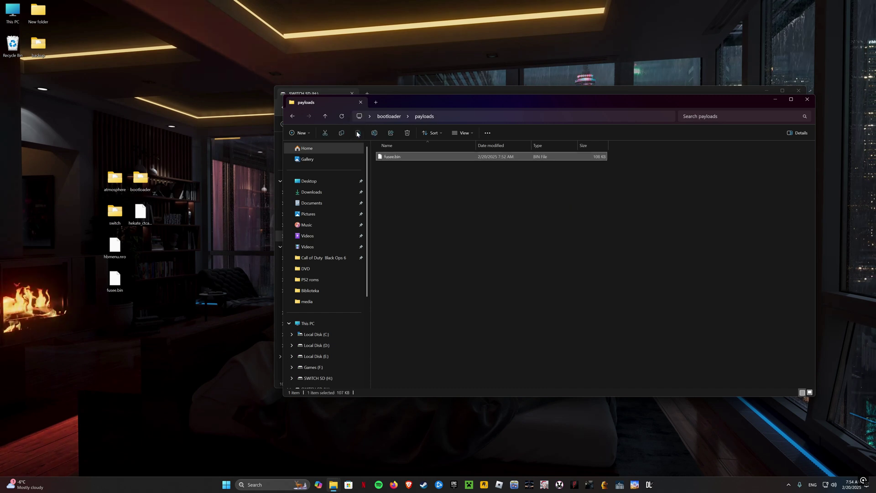
click(326, 117)
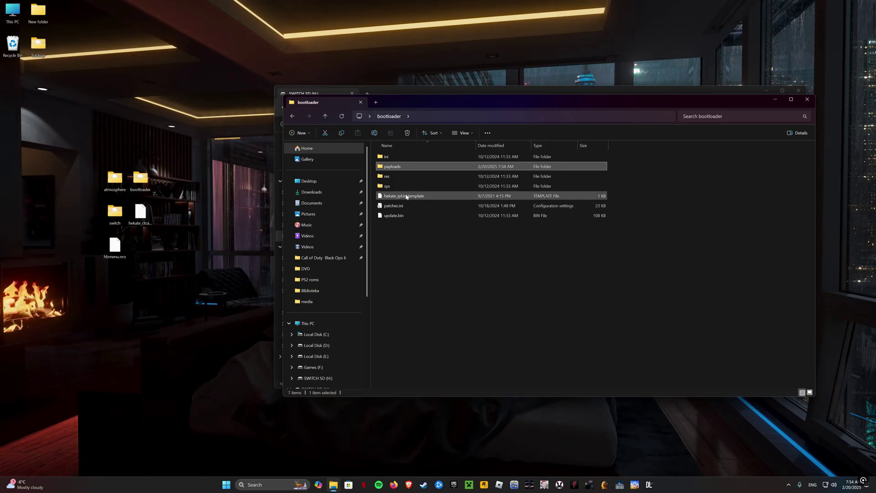
Rename hekate_ipl.ini.template to hekate_ipl.ini, accept the extension warning, and close the bootloader window.
click(424, 197)
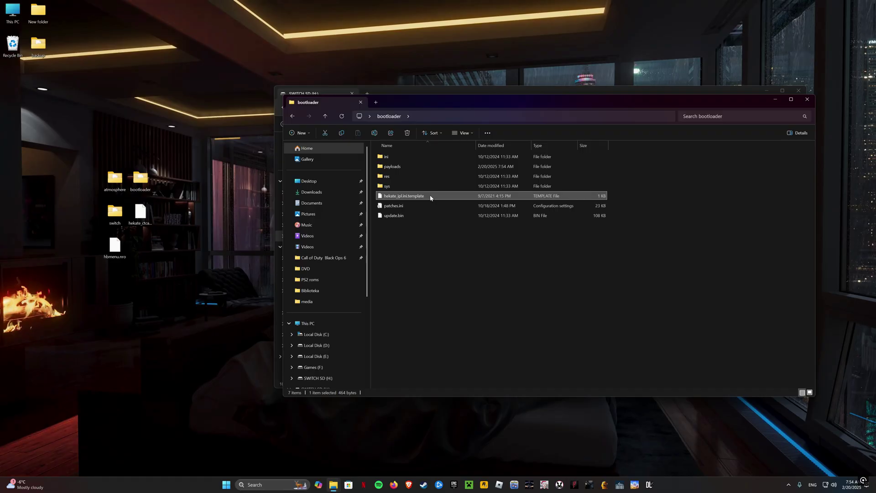
click(430, 197)
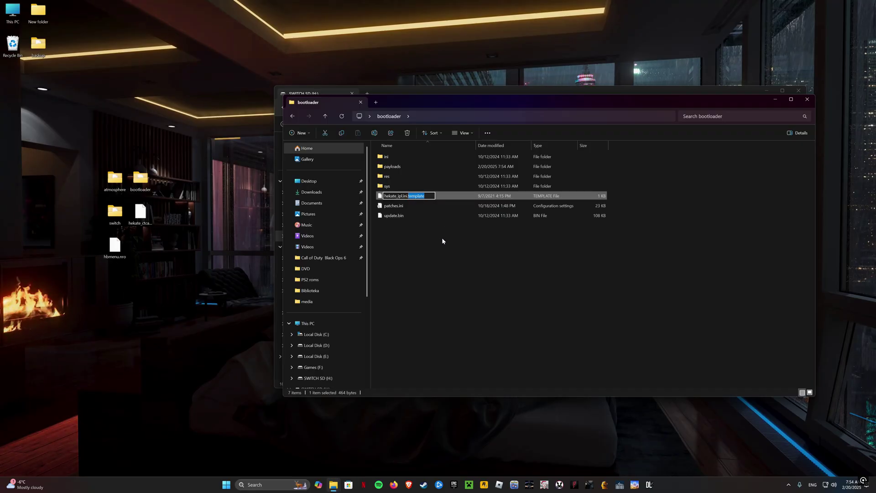
key(BackSpace)
key(BackSpace)
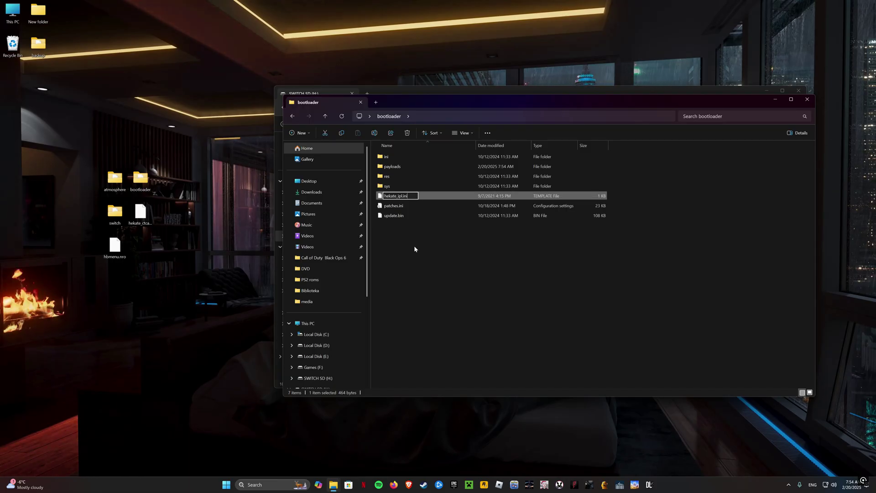
key(Return)
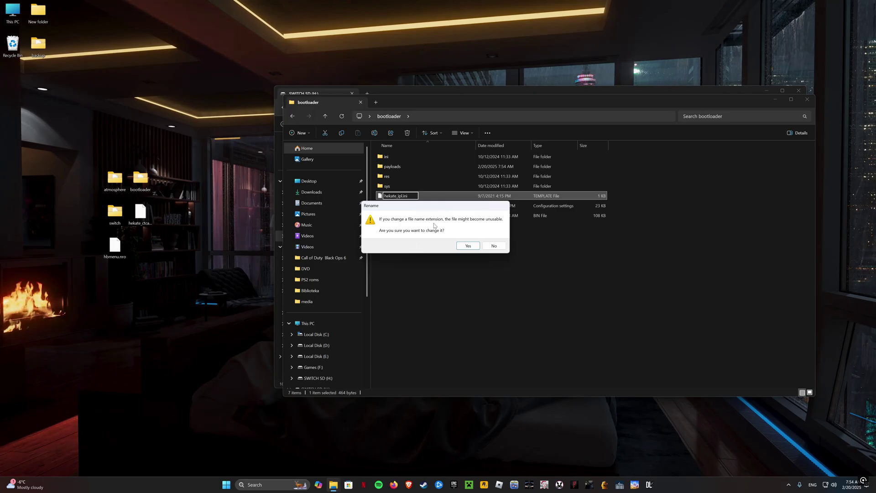
click(469, 246)
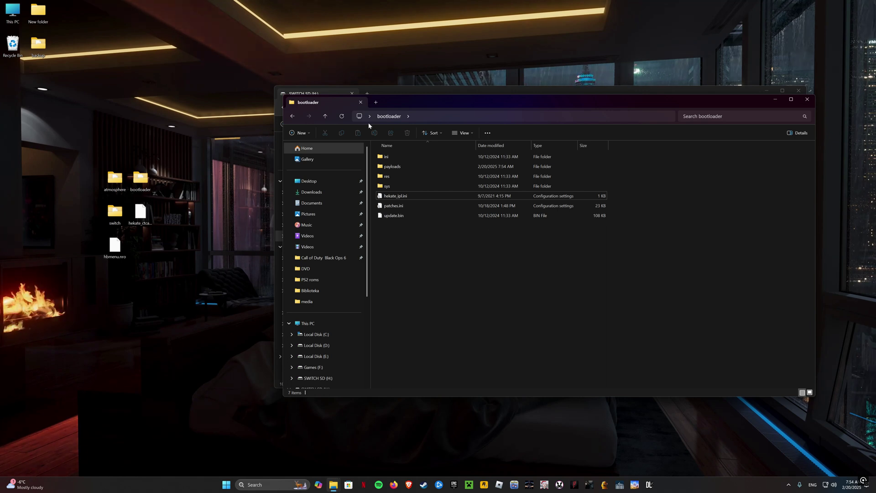
click(361, 104)
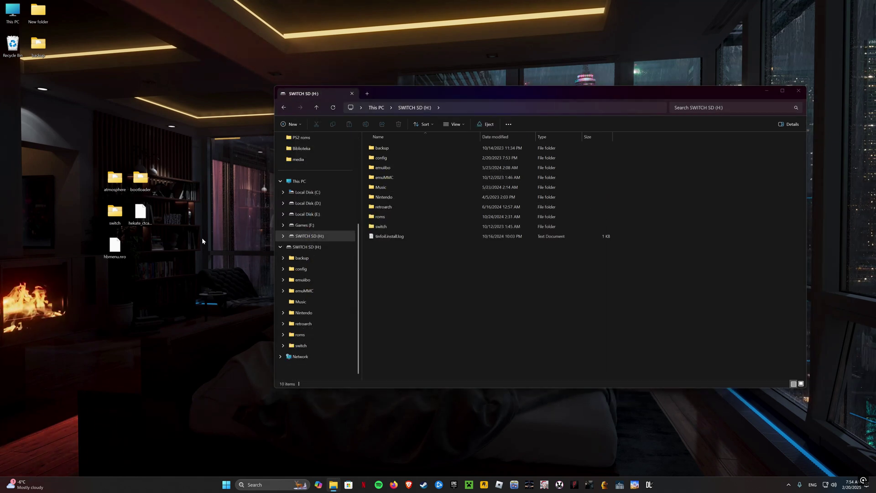
Copy the five desktop items onto SWITCH SD (H:), replacing existing files.
drag(101, 283, 166, 184)
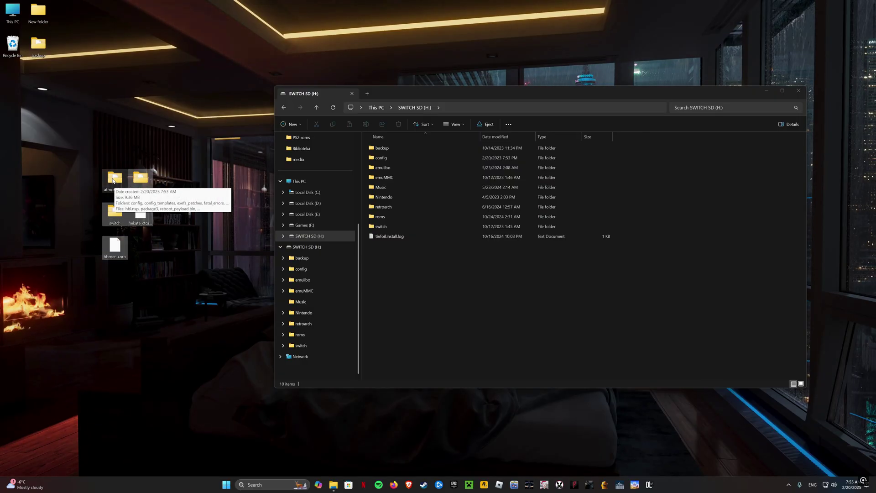
drag(113, 180, 397, 274)
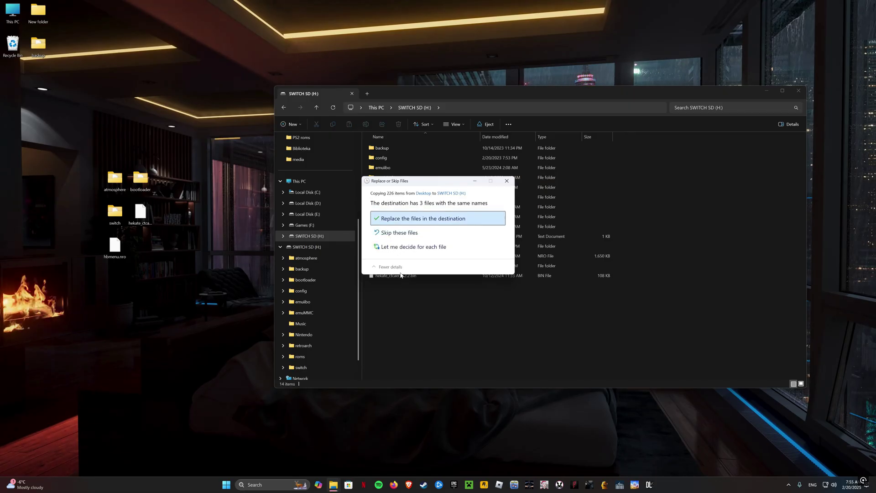
click(412, 221)
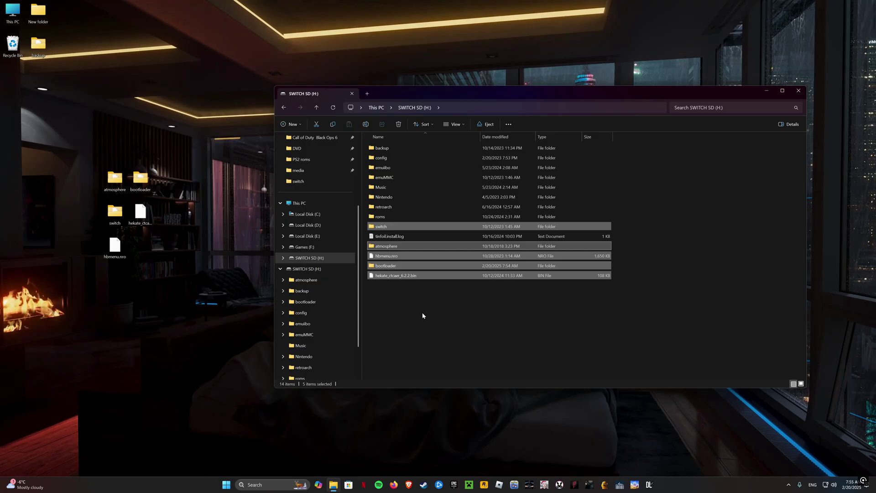
click(422, 314)
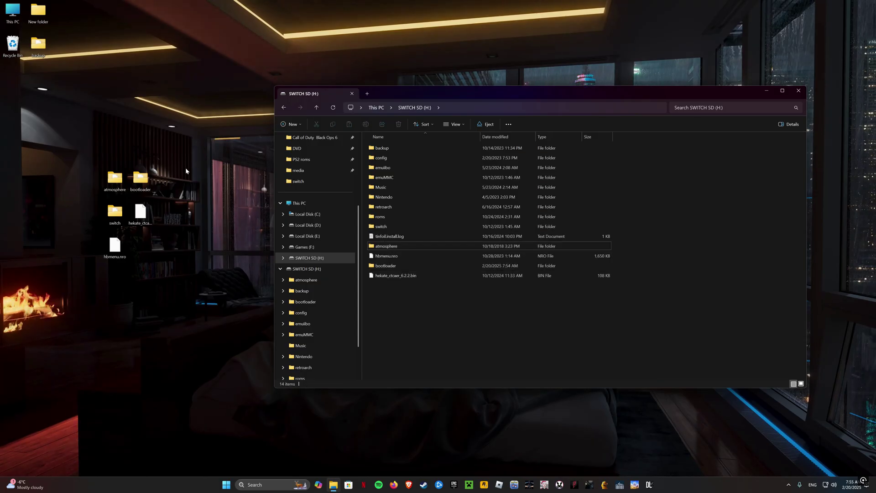
Recycle the five desktop copies and select hekate_ctcaer_6.2.2.bin on the SD card.
drag(184, 165, 102, 277)
drag(111, 194, 13, 45)
click(411, 316)
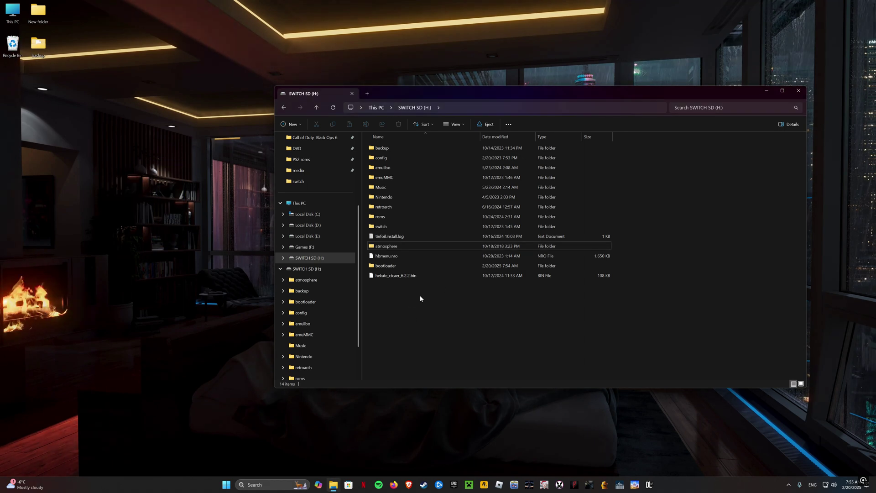
click(399, 279)
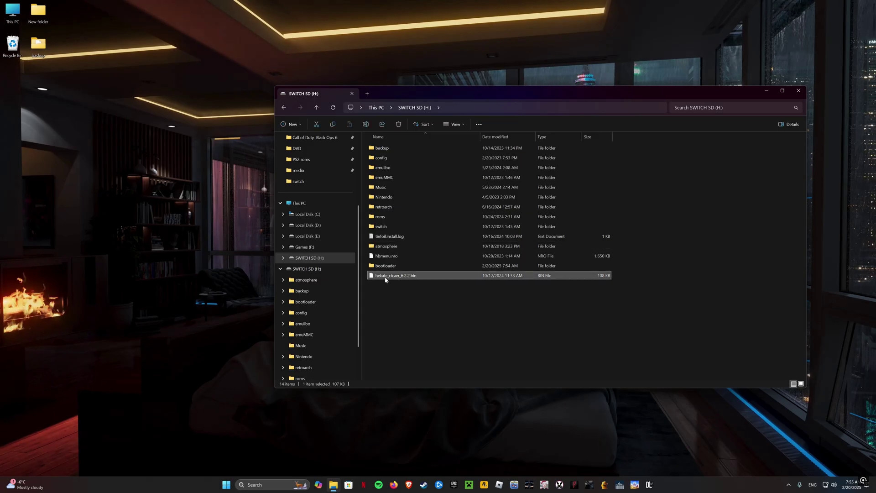
Rename hekate_ctcaer_6.2.2.bin on SWITCH SD (H:) to payload.bin.
click(388, 278)
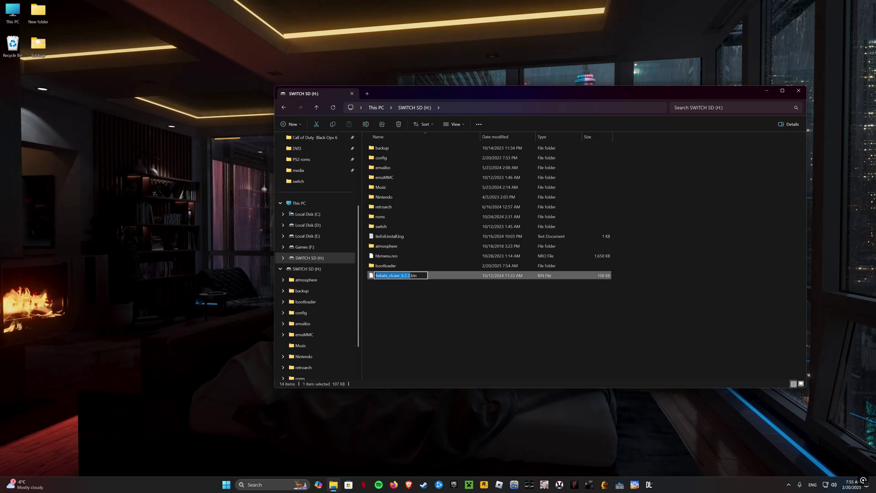
text(pa)
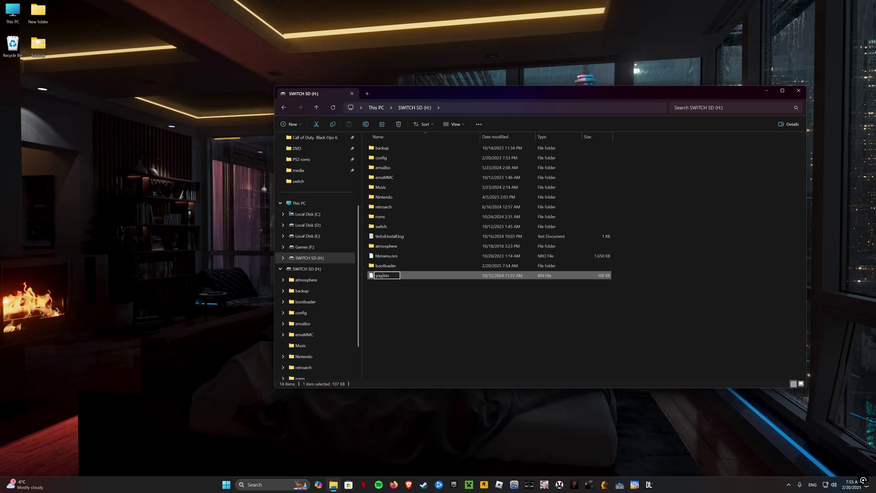
text(yload)
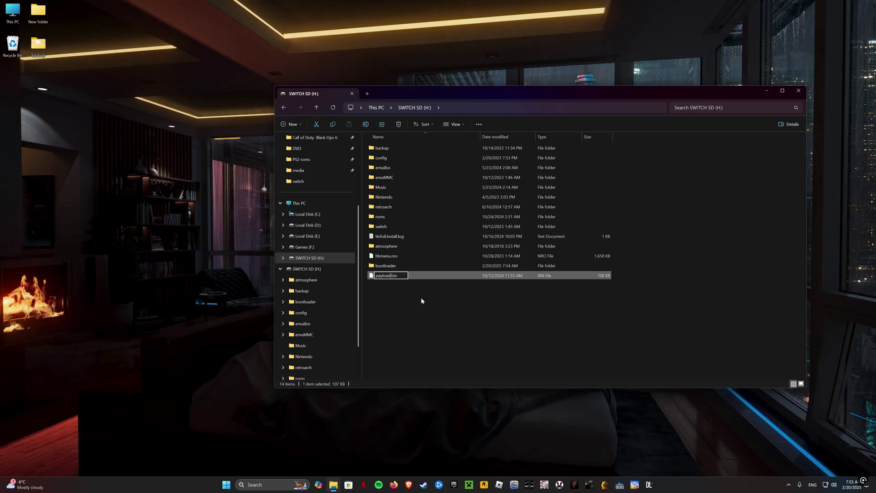
key(Return)
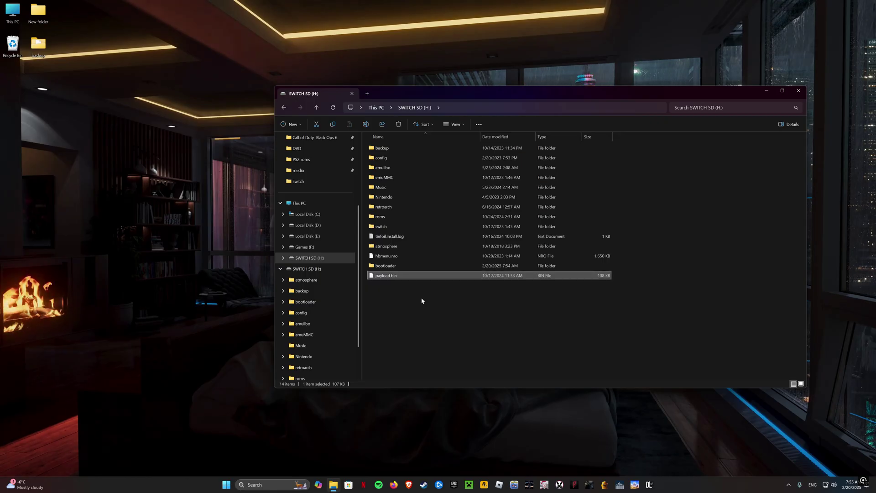
click(422, 298)
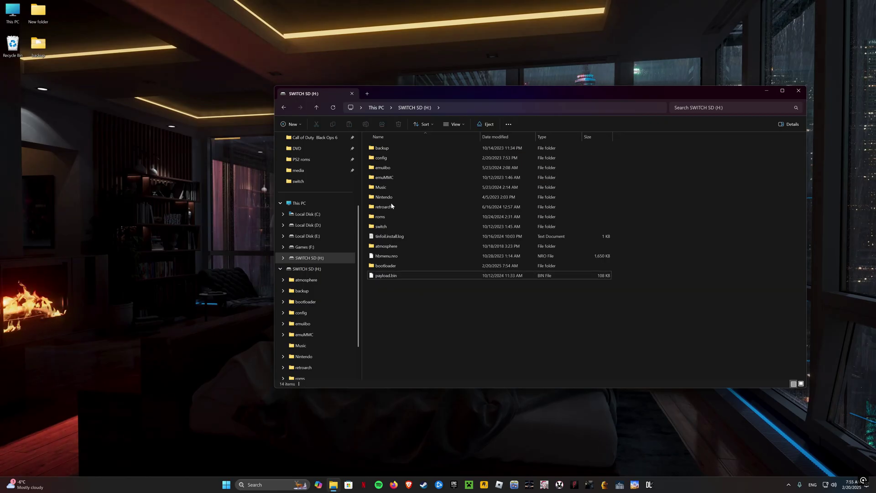
Close the SD card's Explorer window and safely eject the Switch SD card from the tray.
click(352, 93)
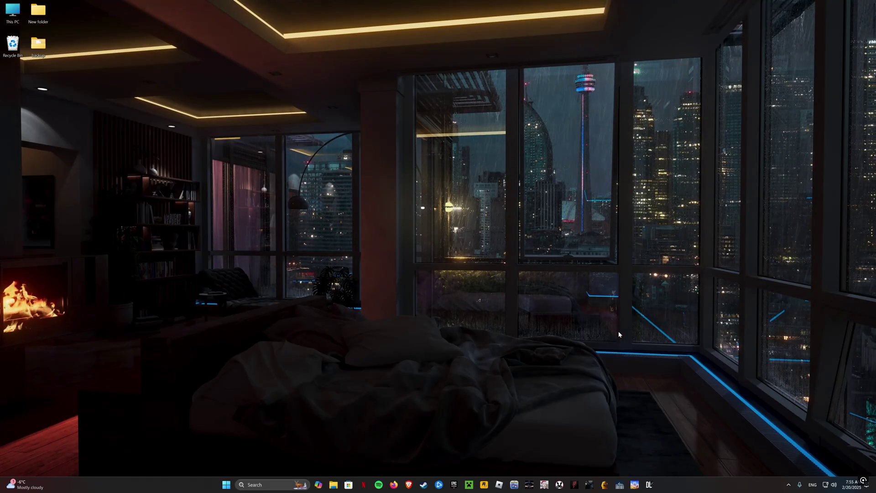
click(788, 484)
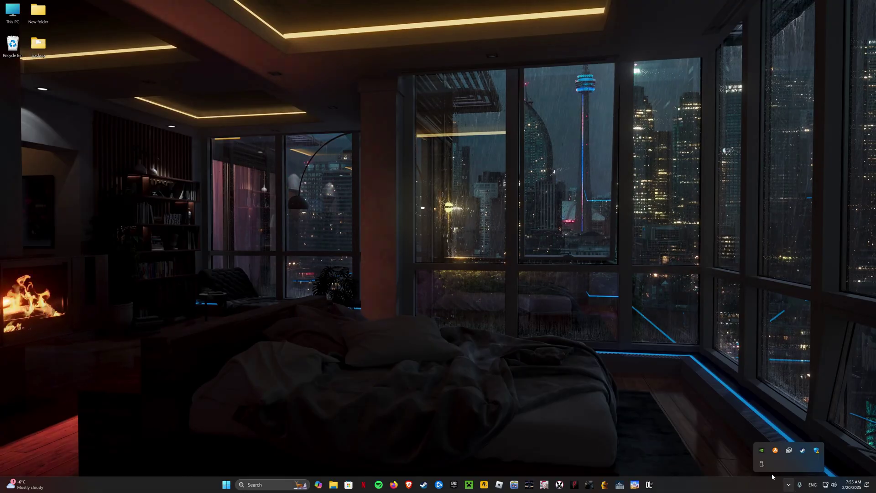
click(762, 464)
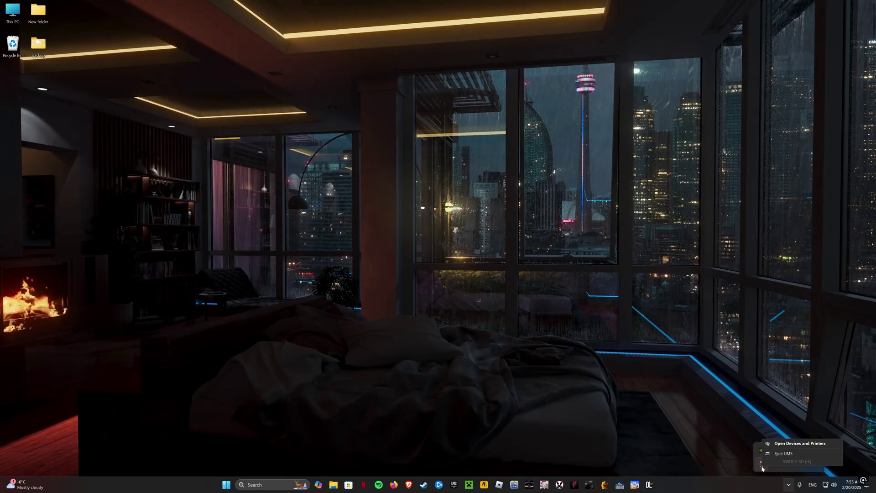
click(790, 455)
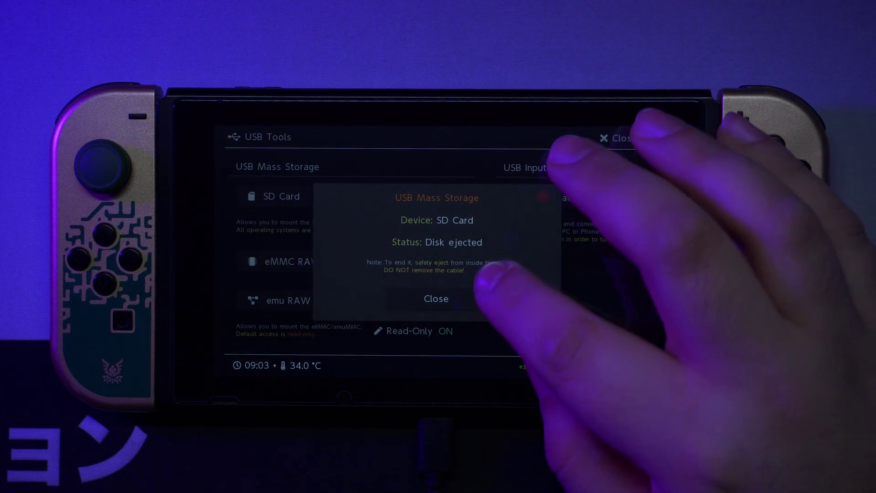
Dismiss the Disk ejected notice and USB Tools, then boot the firmware from hekate's Launch menu.
click(436, 298)
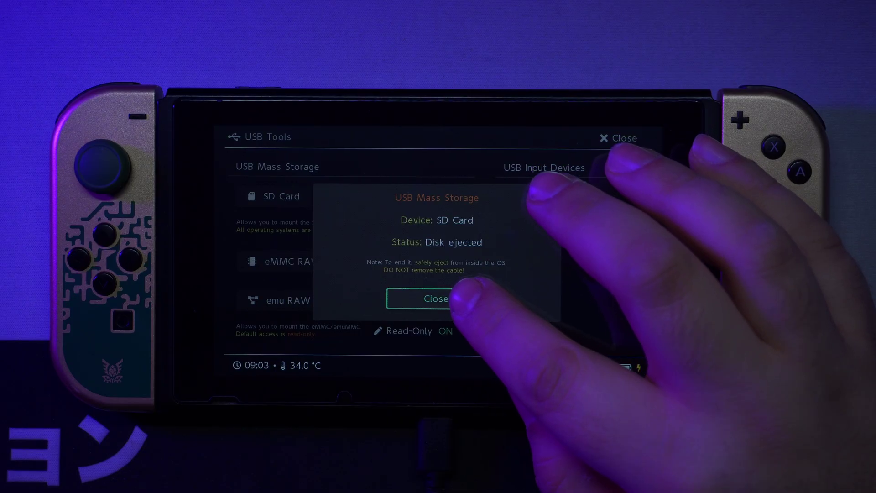
click(606, 138)
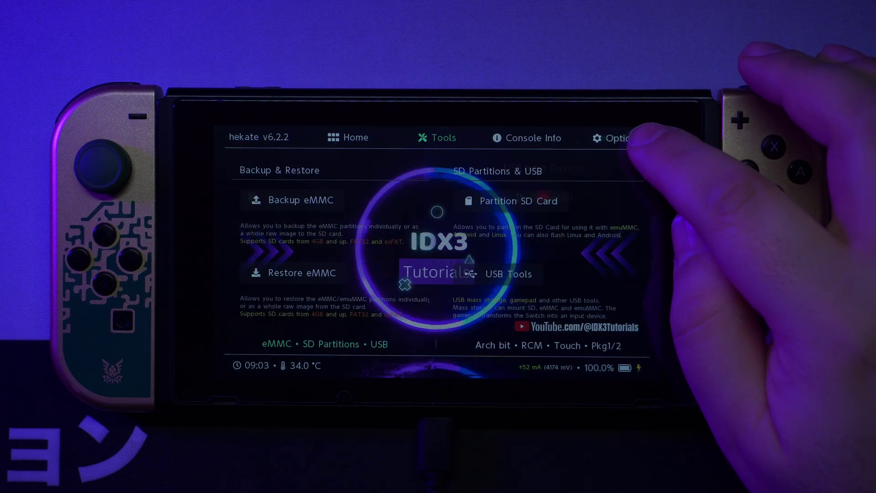
click(348, 137)
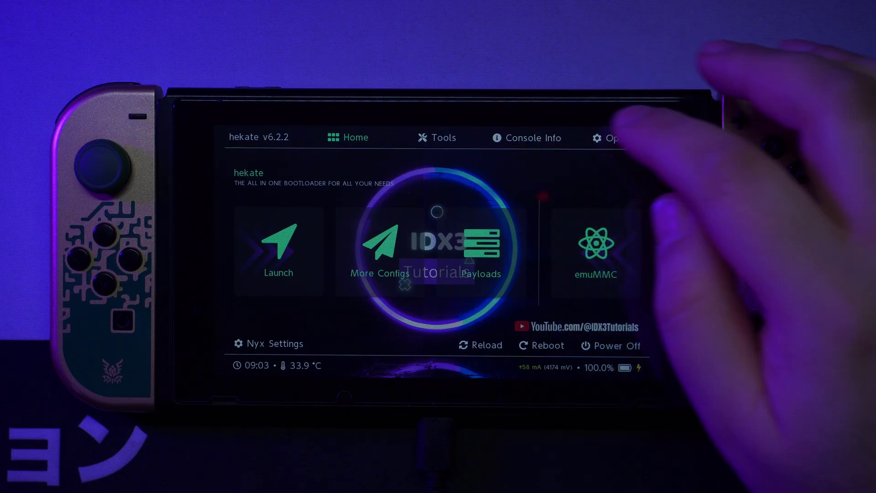
click(276, 244)
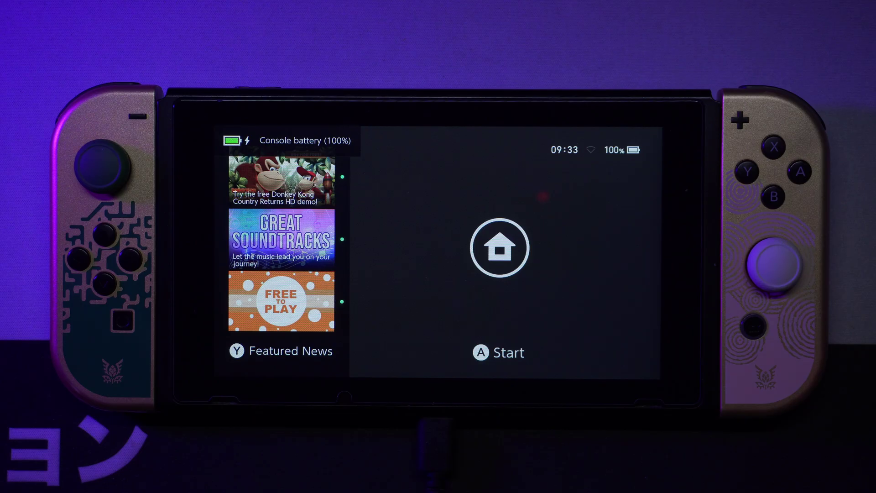
Press A on the lock screen to unlock the Switch and reach the HOME Menu.
key(a)
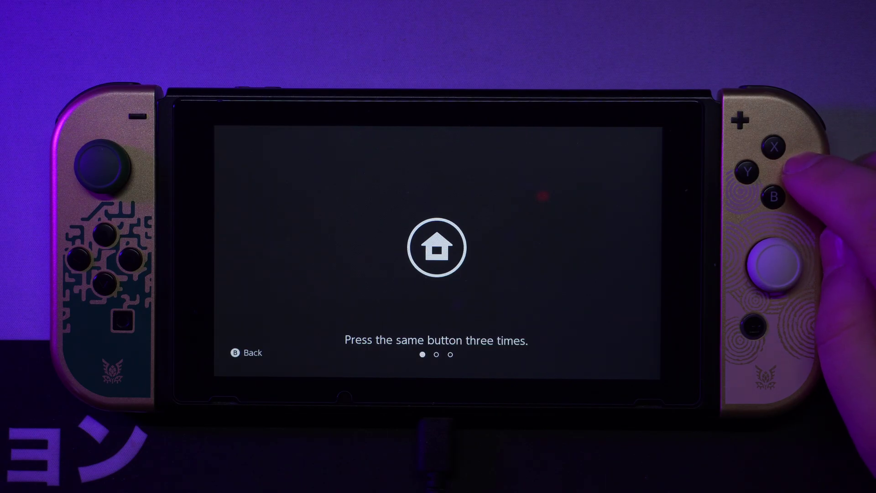
key(a)
key(a)
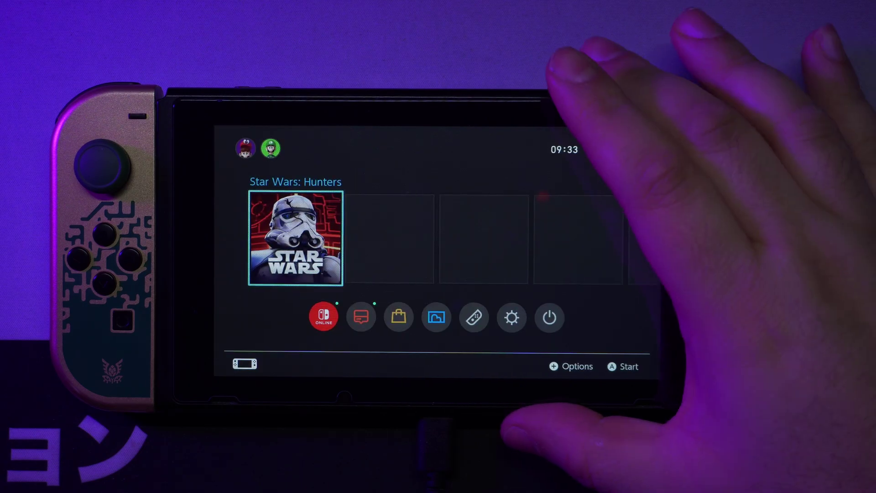